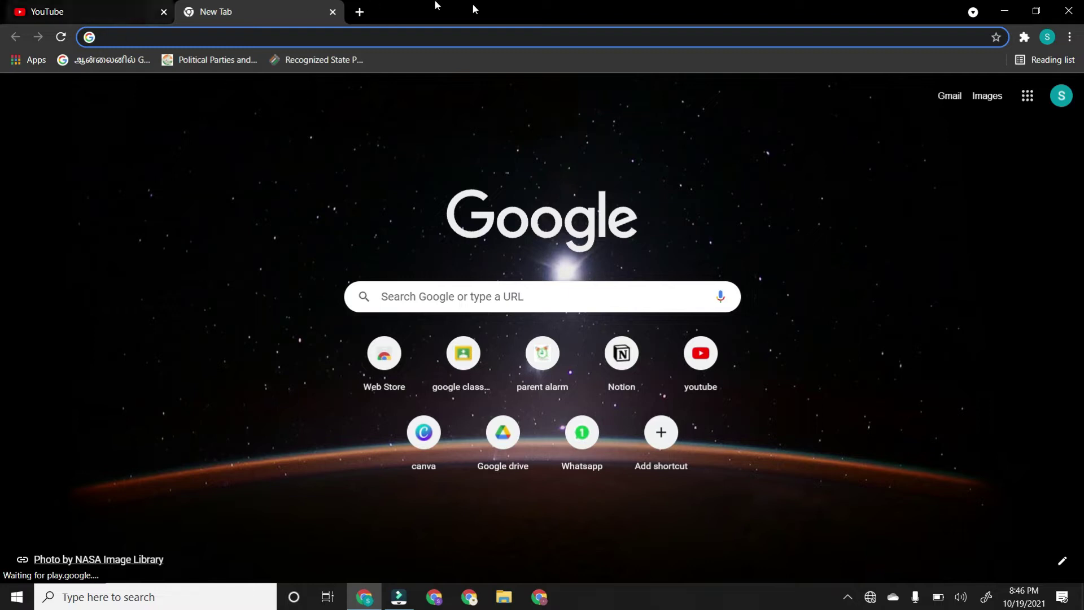
Step: From the Google profile panel, add a second account and sign in with its e-mail and password
click(1061, 94)
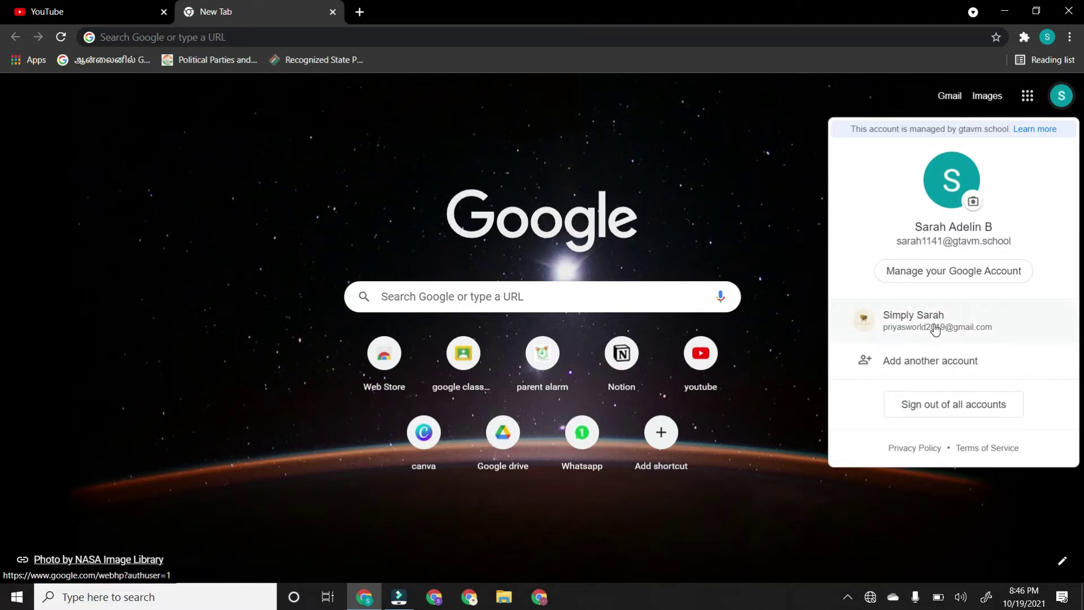
click(773, 188)
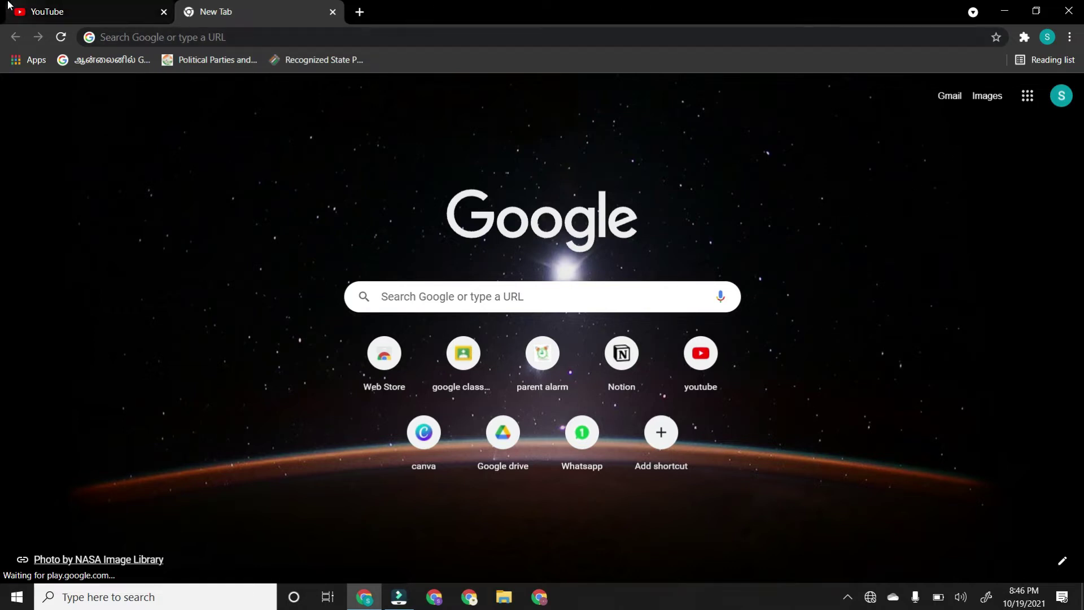
click(48, 7)
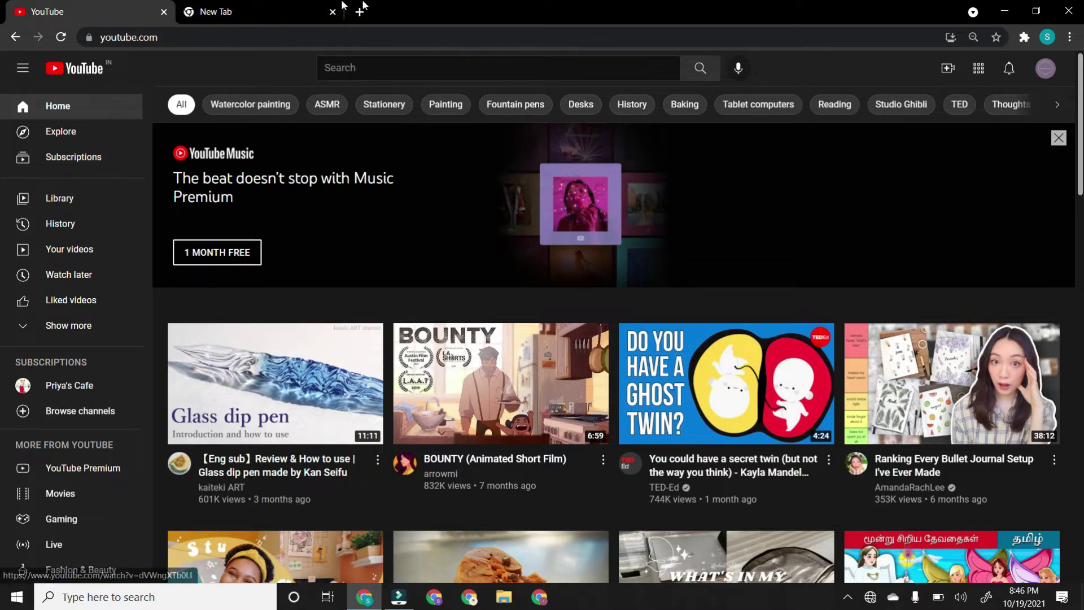
click(259, 11)
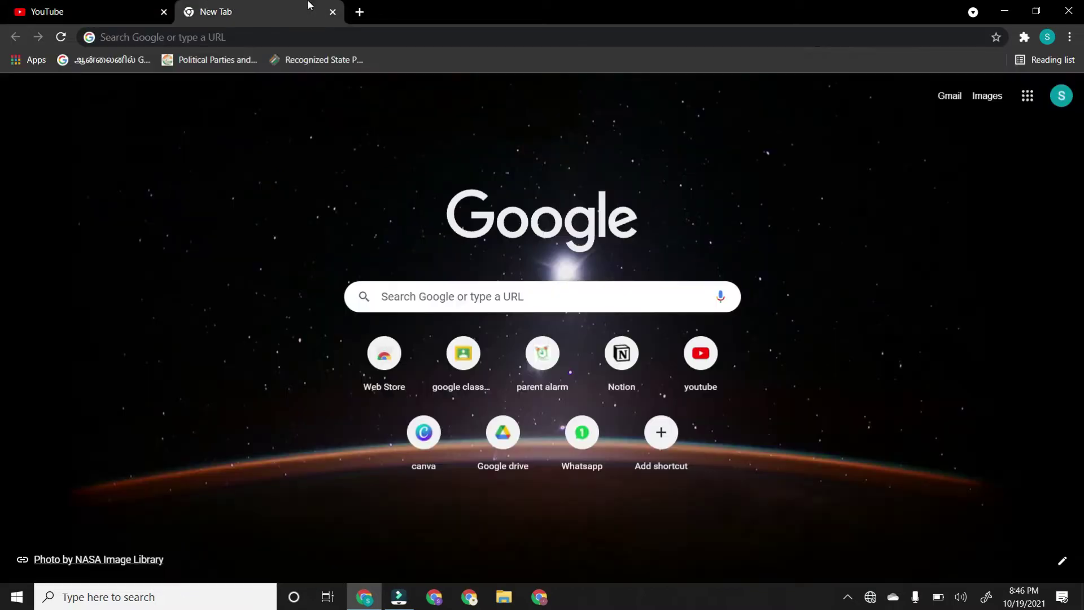
click(1061, 97)
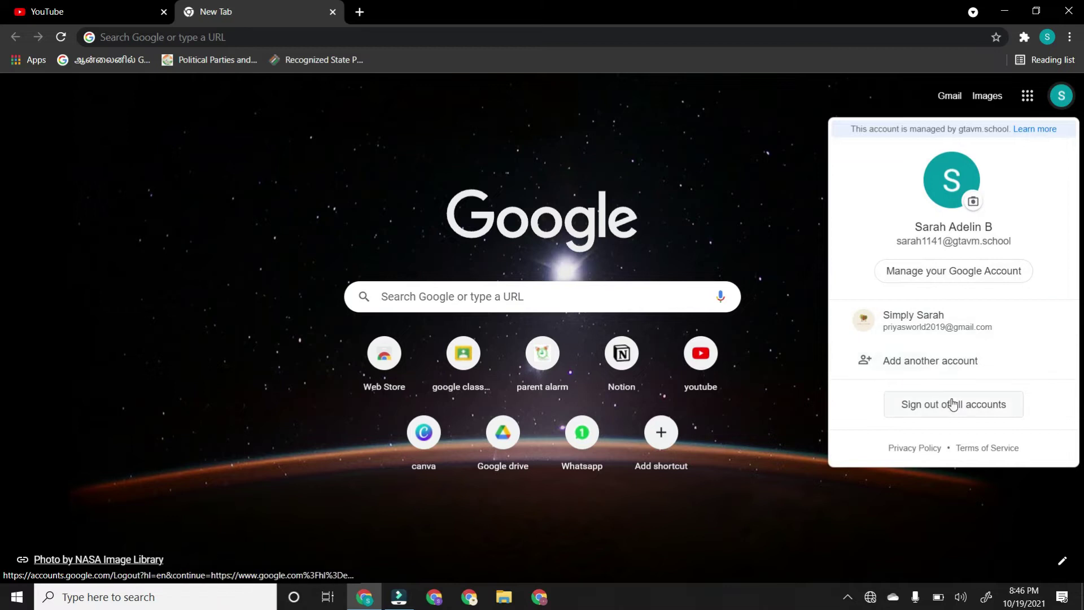
click(943, 373)
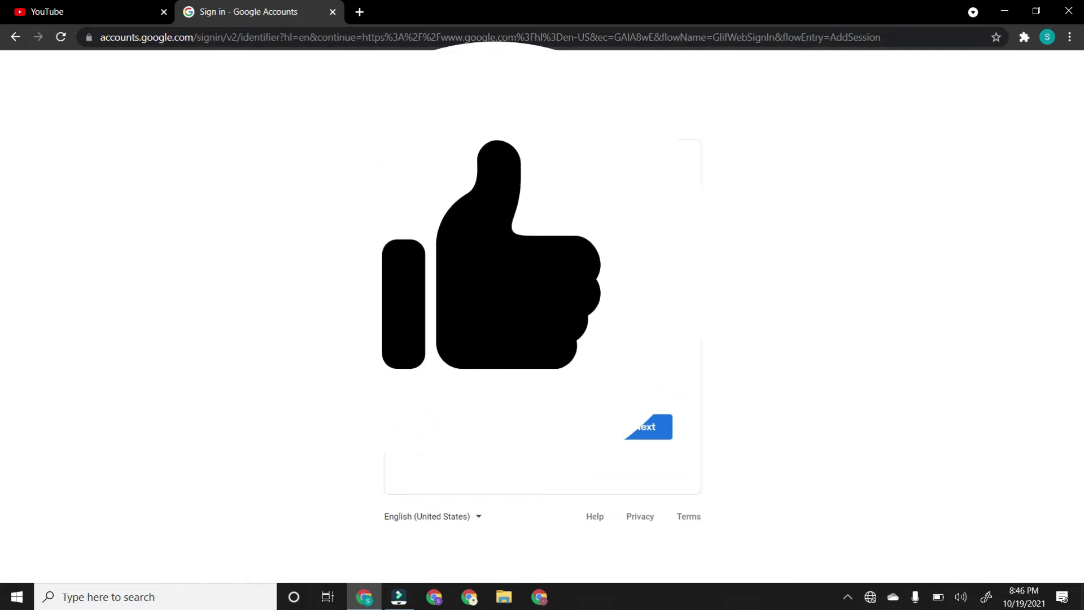
click(642, 432)
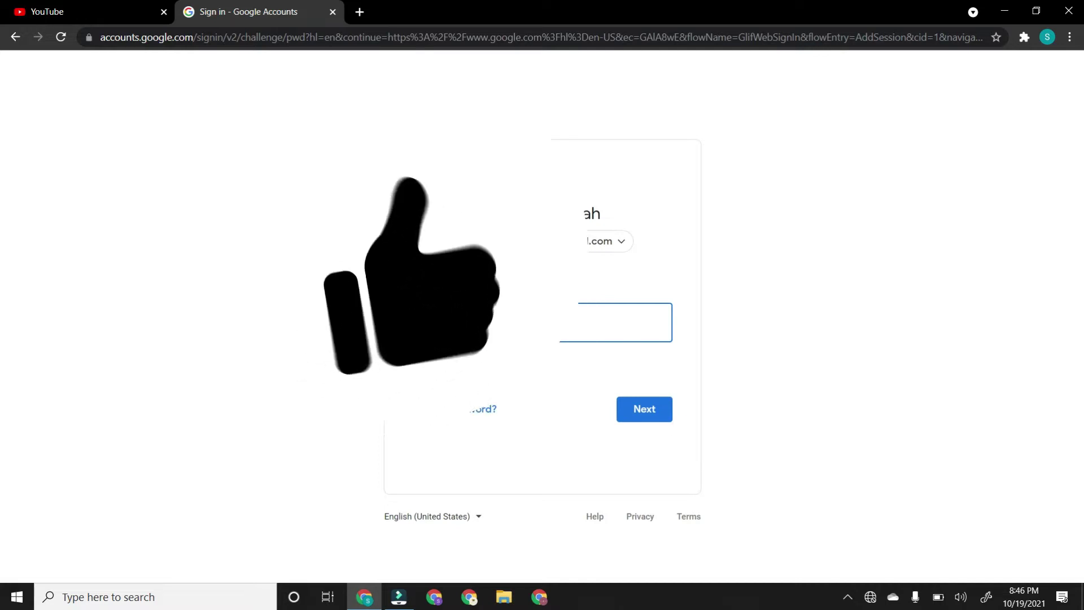
key(Return)
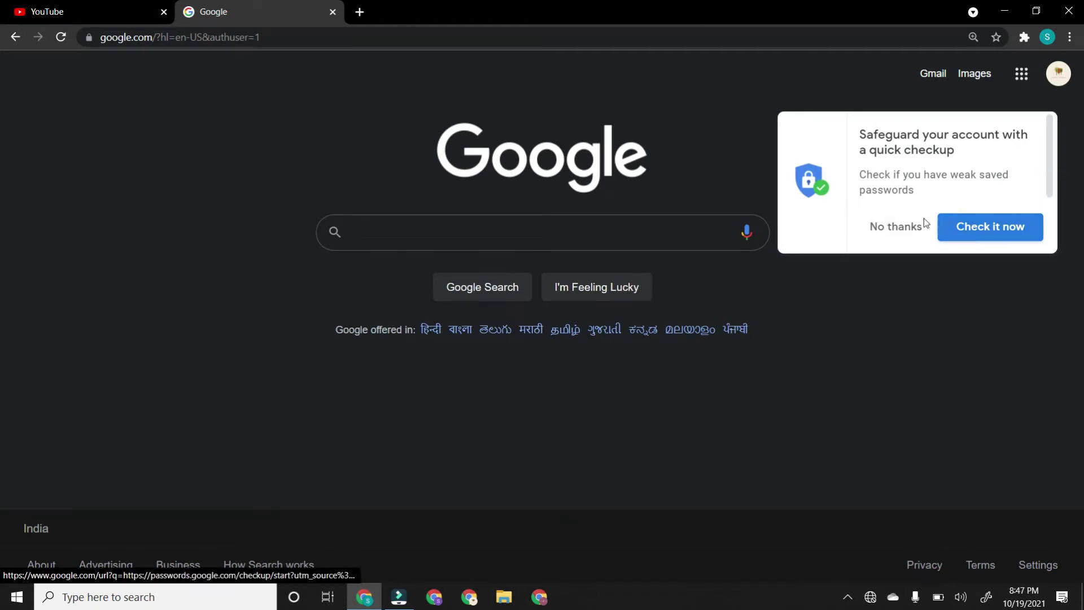
Step: Reach YouTube from the Google search suggestion, then open Your channel from the account menu
click(617, 223)
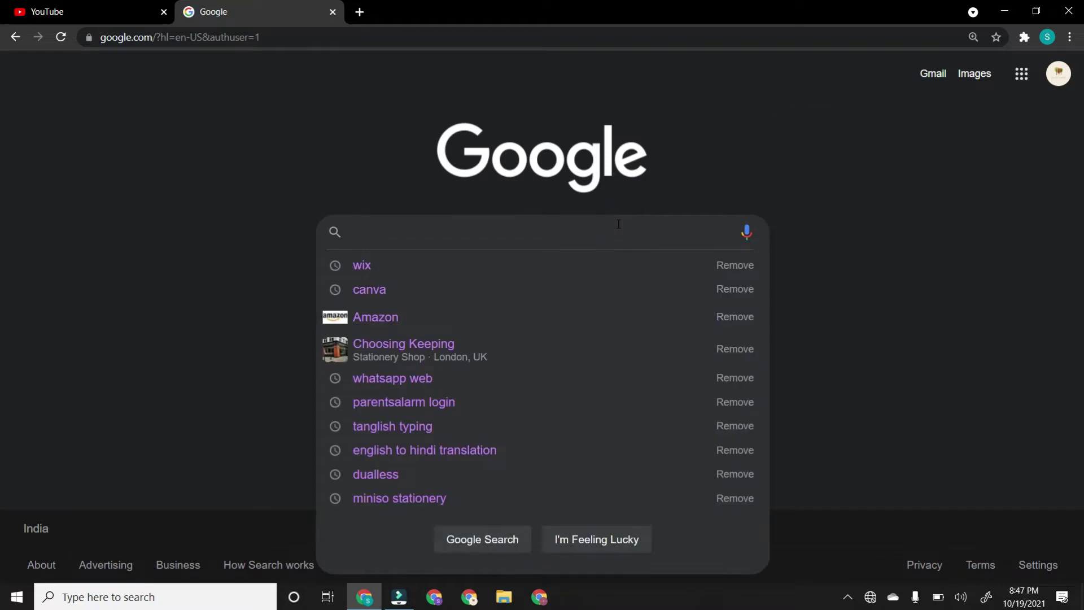
text(y)
click(603, 265)
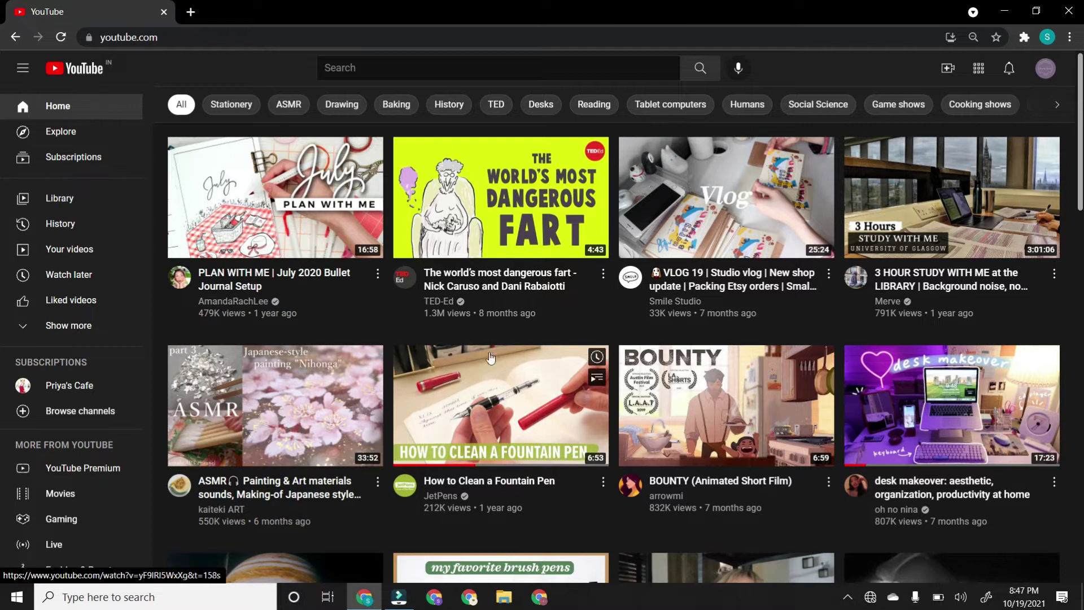
click(1045, 68)
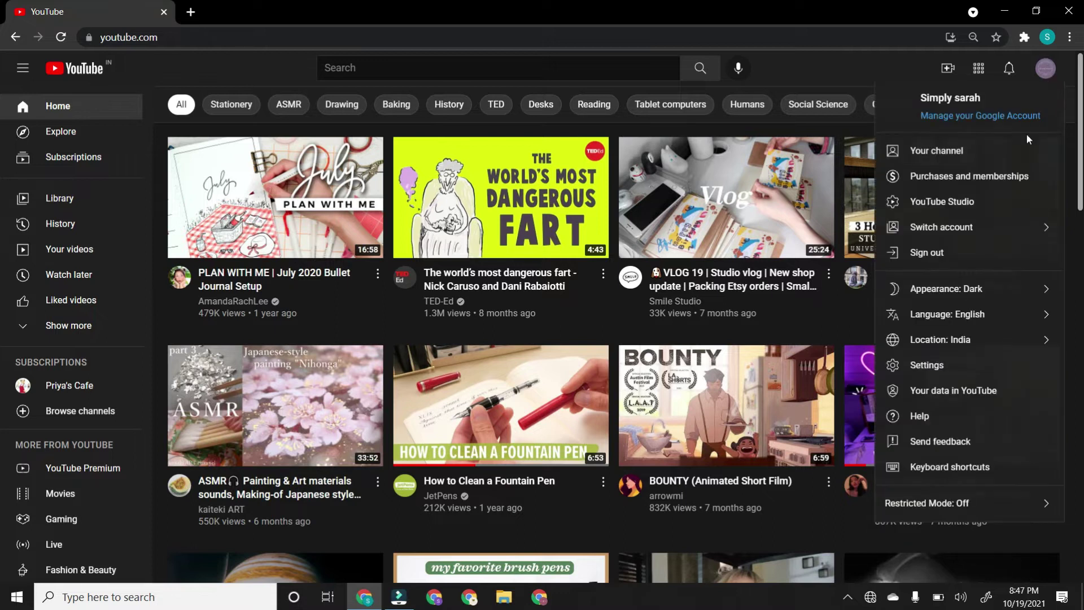
click(919, 162)
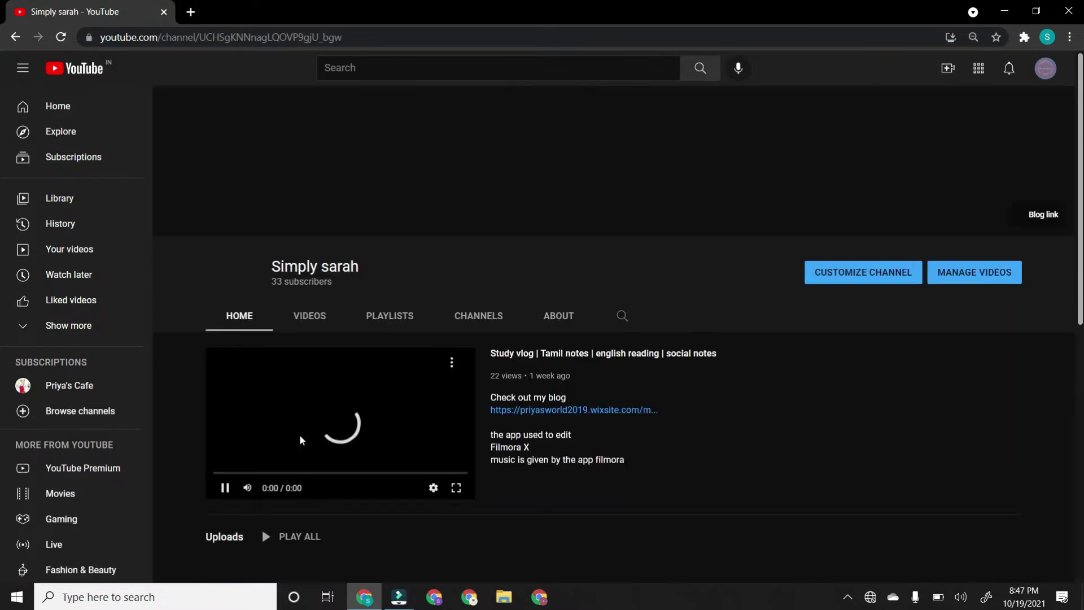
click(300, 440)
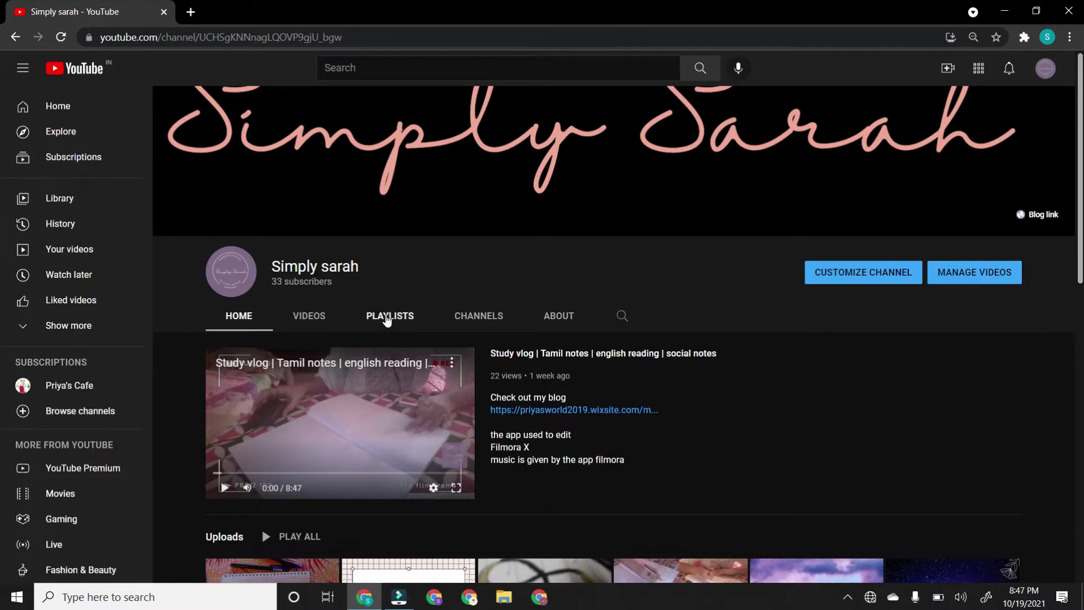
scroll(643, 319, down, 2)
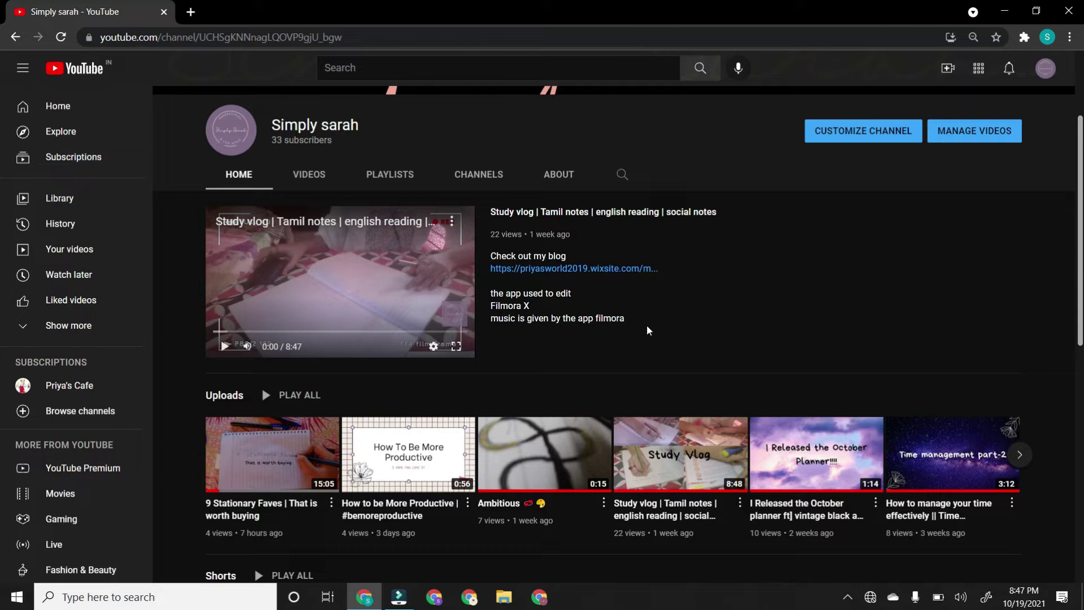
scroll(647, 330, up, 2)
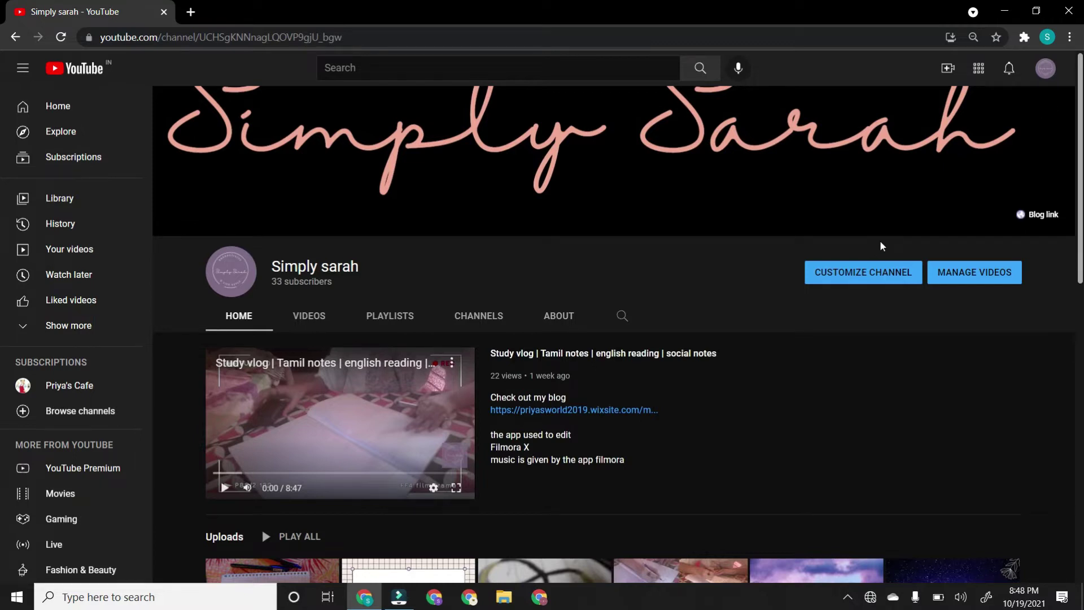
scroll(1013, 414, down, 5)
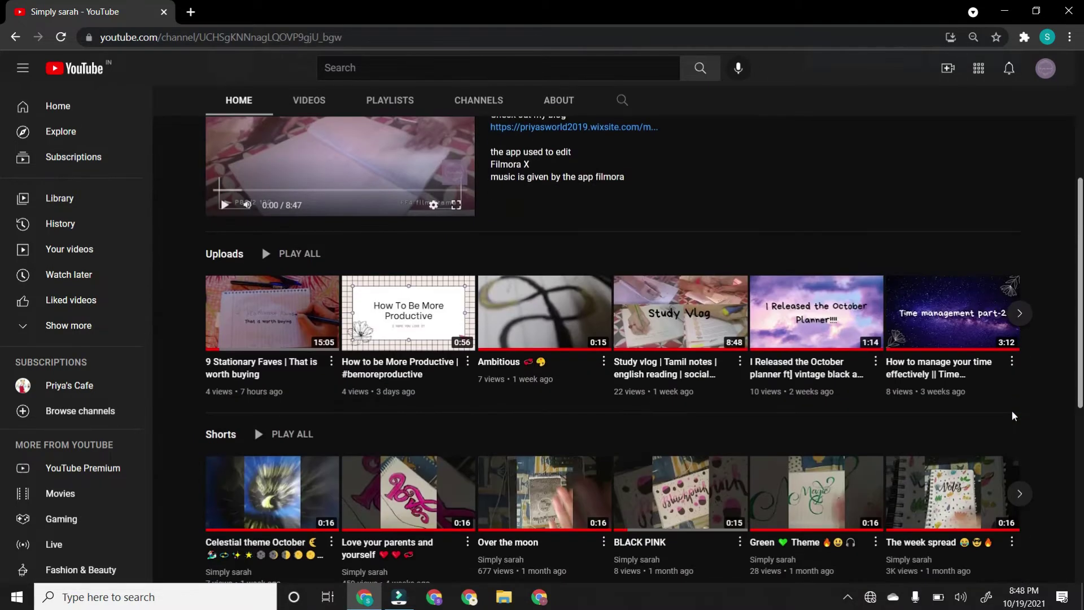
mouse_move(1010, 316)
scroll(978, 328, up, 1)
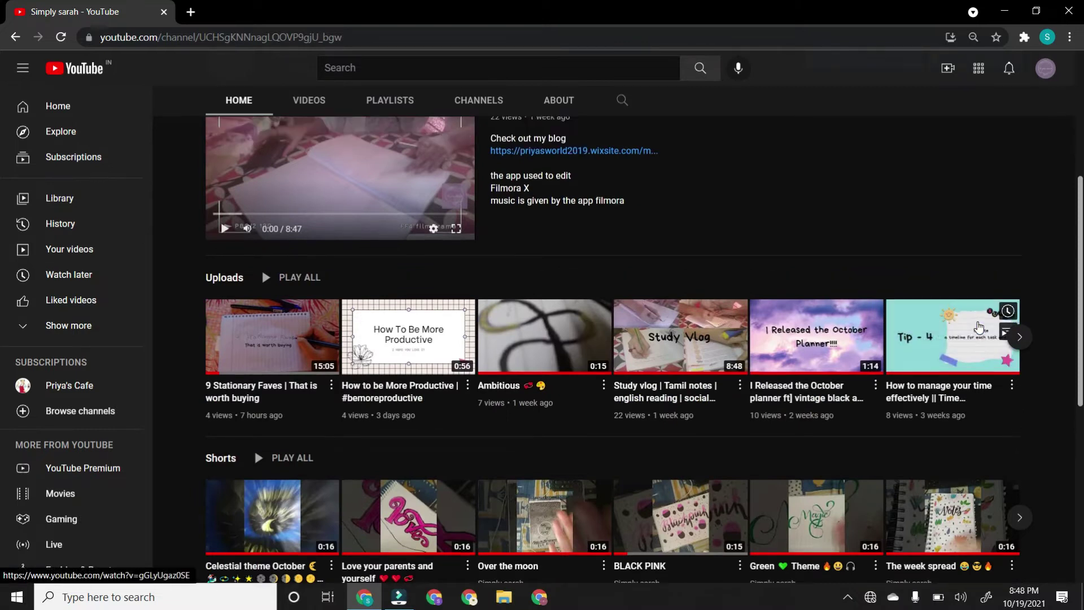
scroll(978, 328, up, 5)
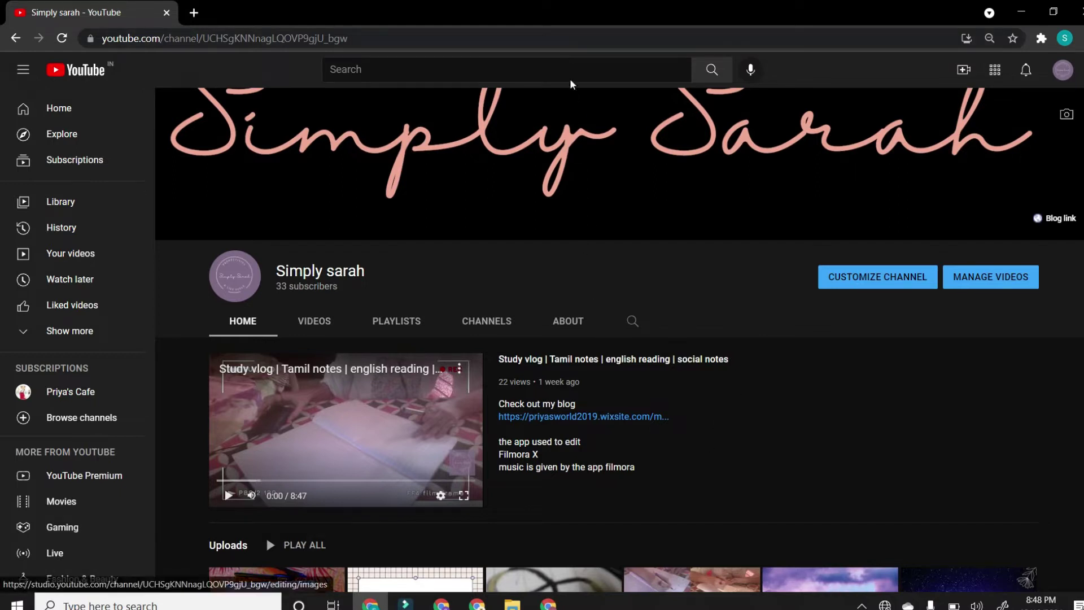
Step: Search YouTube for copyright free music and scroll through the results
click(570, 71)
text(c)
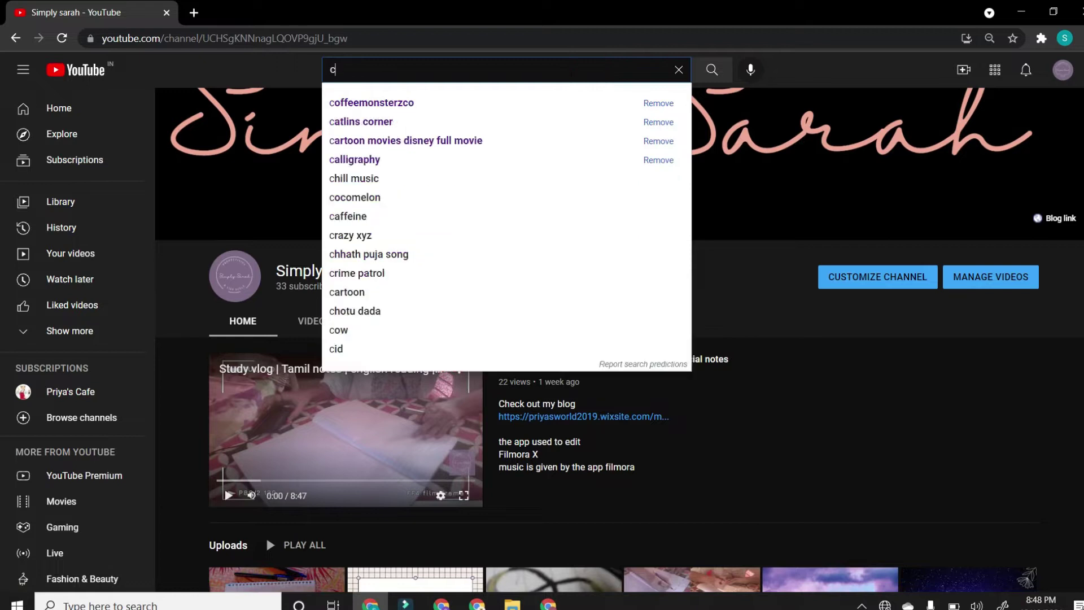
text(opyright)
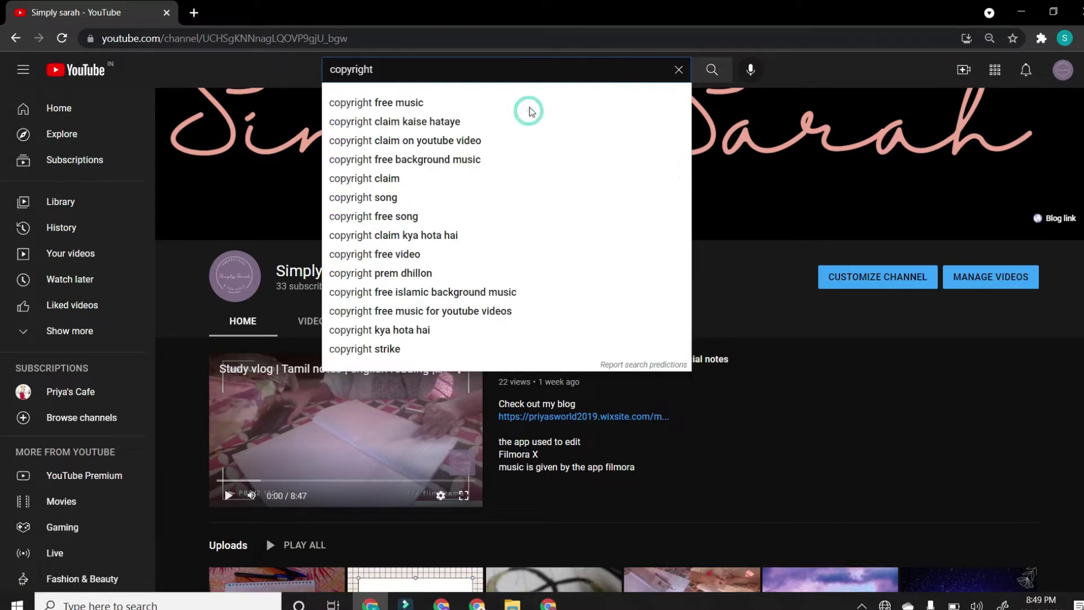
click(530, 105)
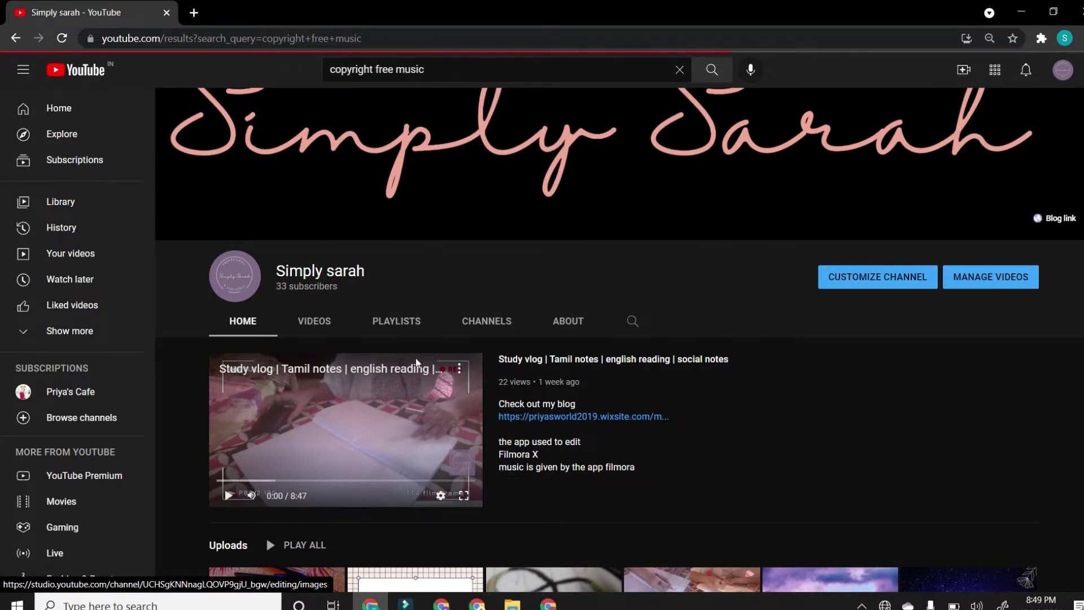
scroll(500, 424, down, 2)
scroll(500, 424, down, 12)
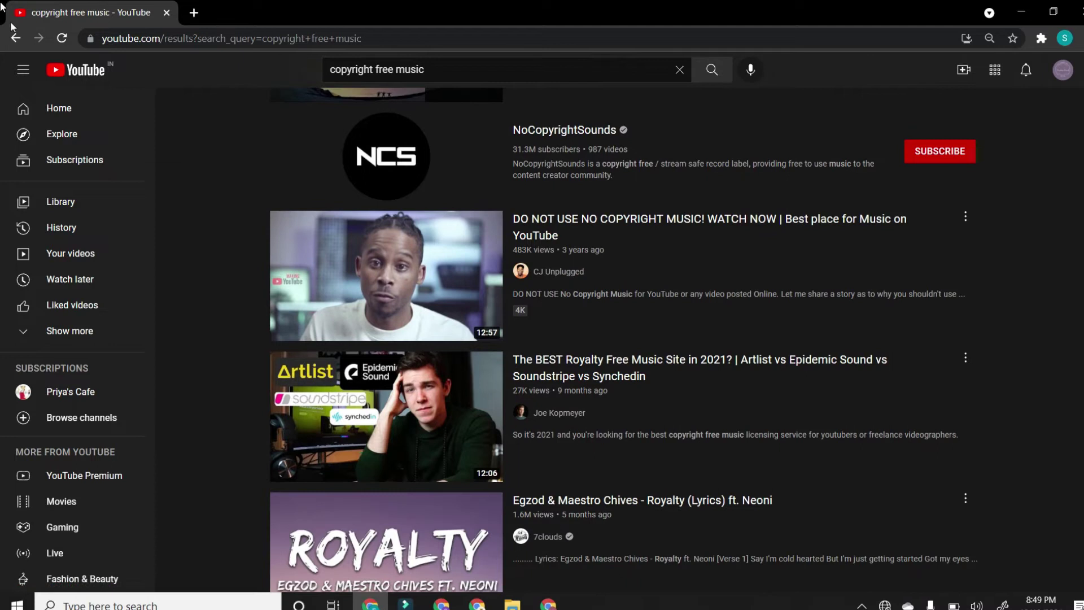
Step: Return to Home and go to your channel to the '9 Stationary Faves' upload
click(34, 108)
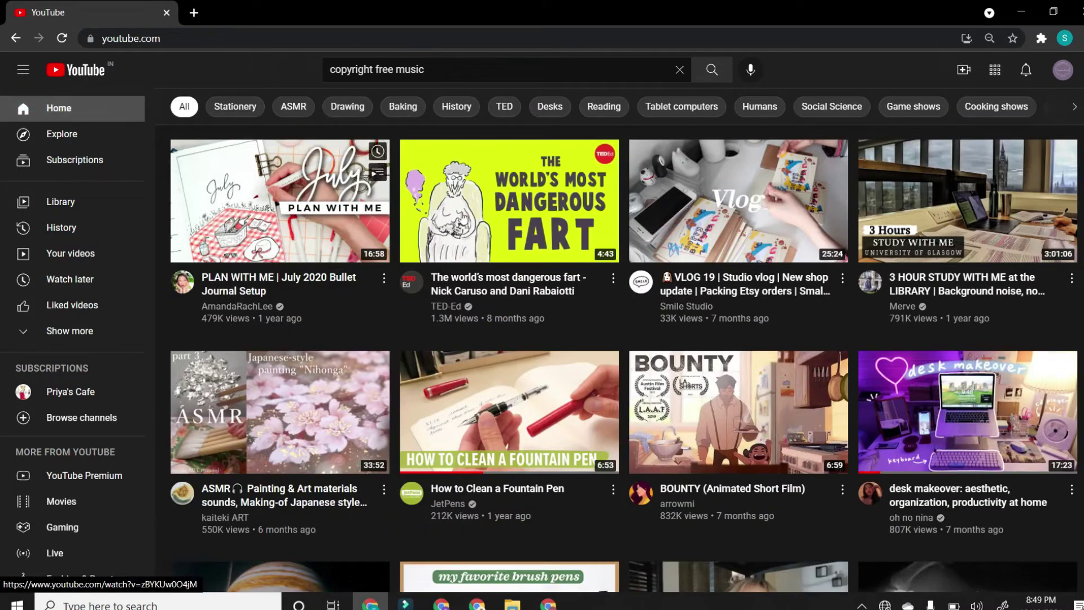
mouse_move(463, 226)
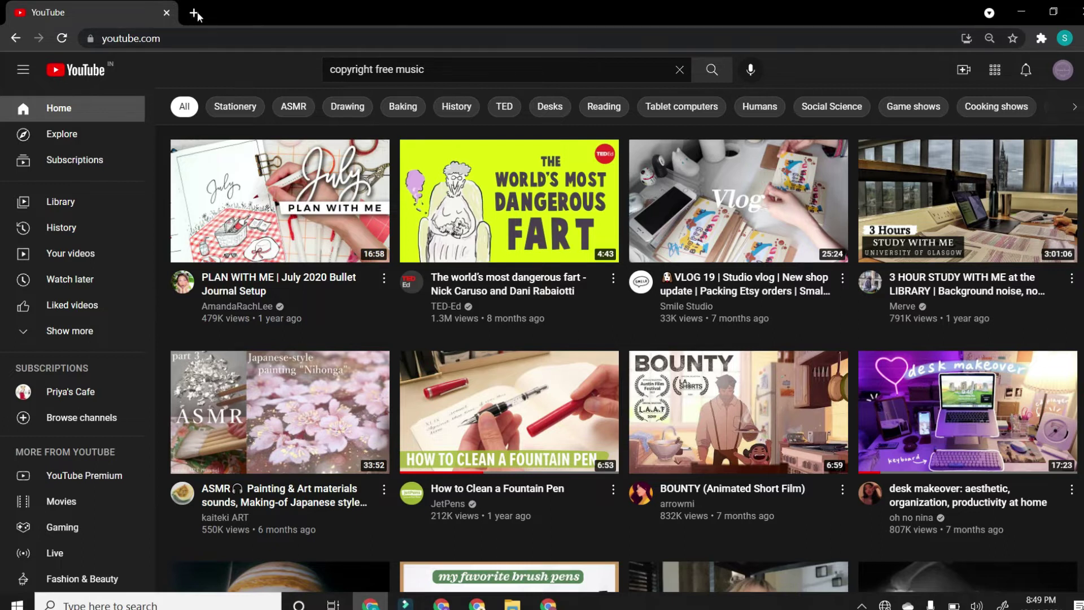
click(1058, 79)
click(1032, 158)
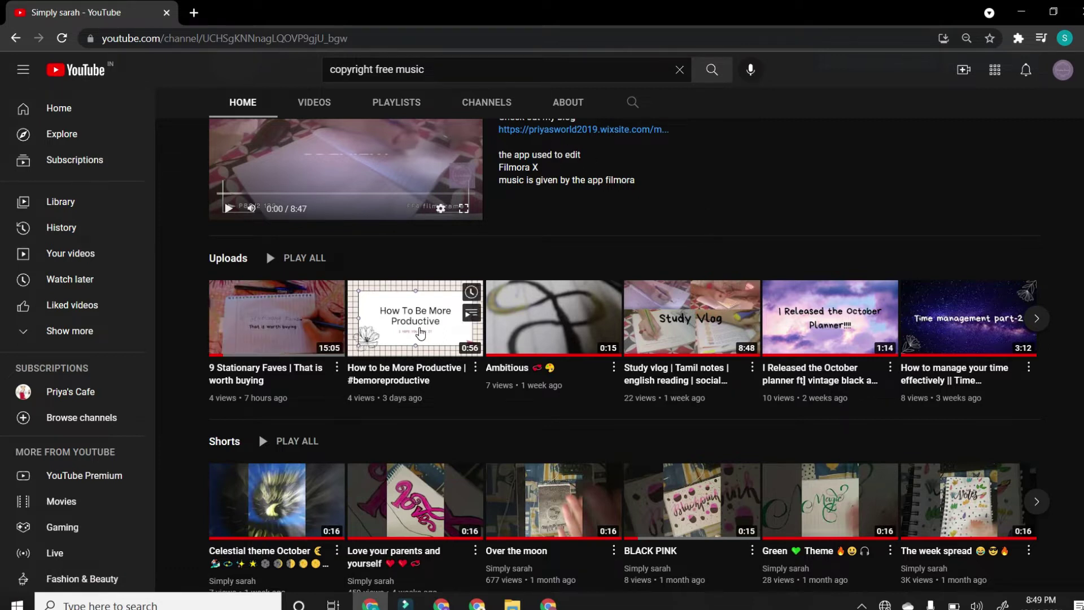
mouse_move(293, 331)
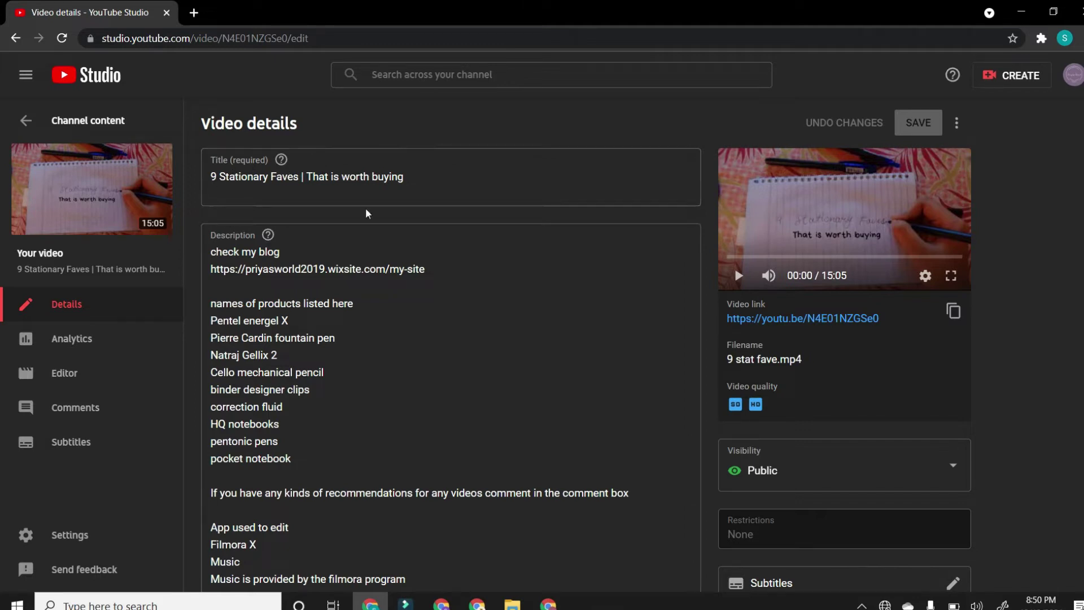
Step: Scroll through the stationery video's Title, Description, Thumbnail and Playlists sections
scroll(367, 219, down, 1)
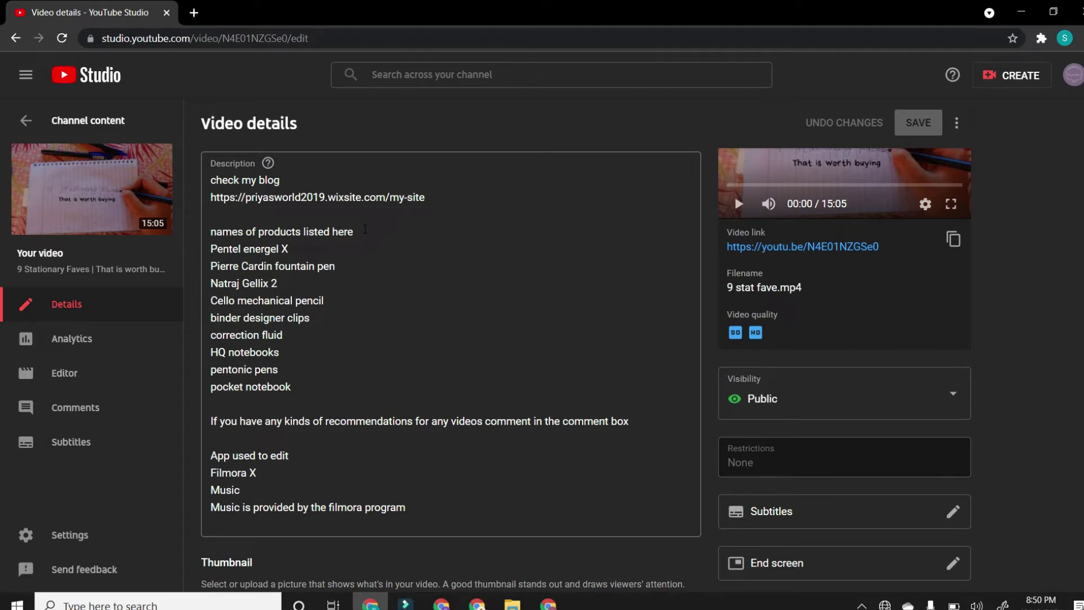
scroll(365, 229, down, 1)
scroll(365, 231, up, 3)
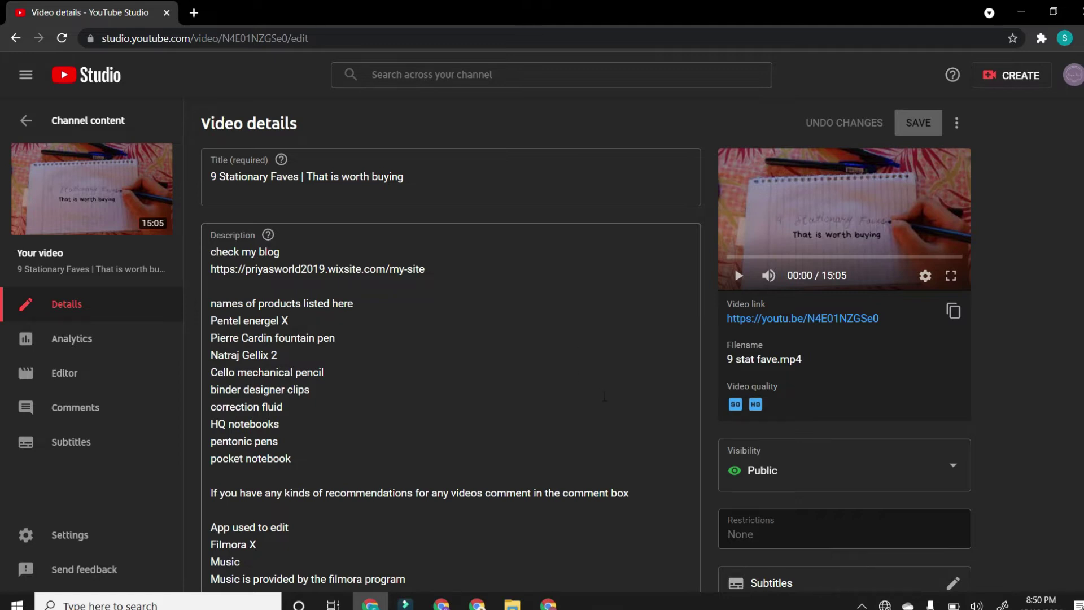
scroll(604, 397, down, 1)
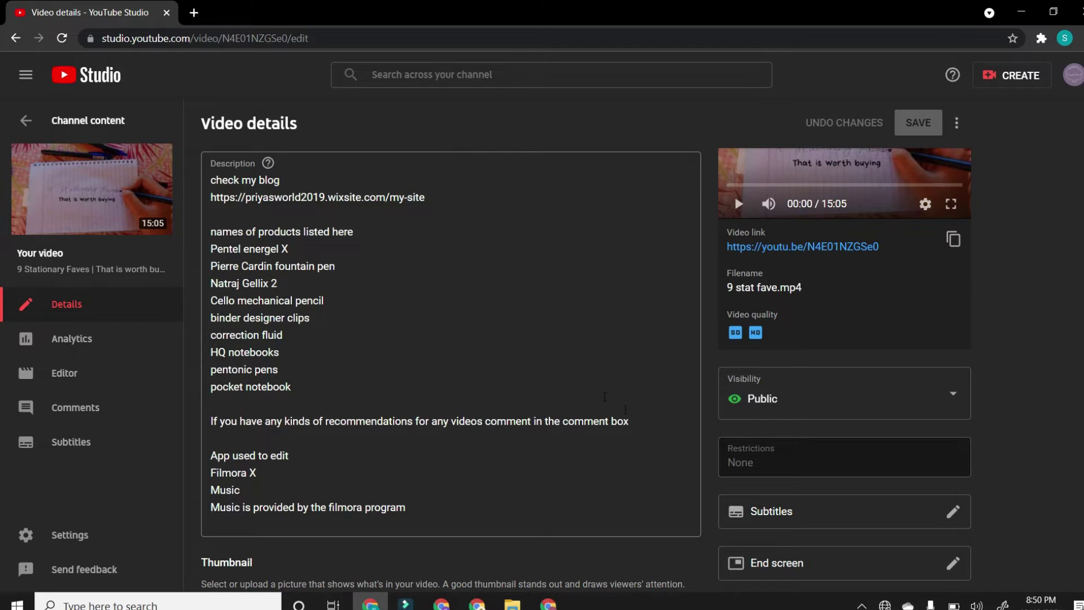
scroll(598, 440, down, 4)
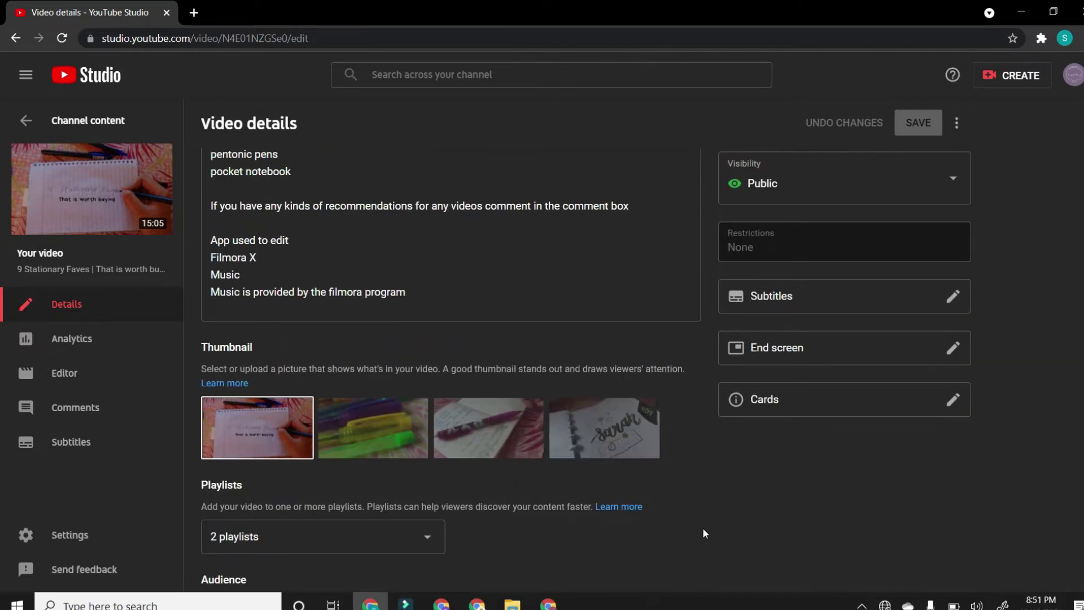
scroll(703, 527, up, 5)
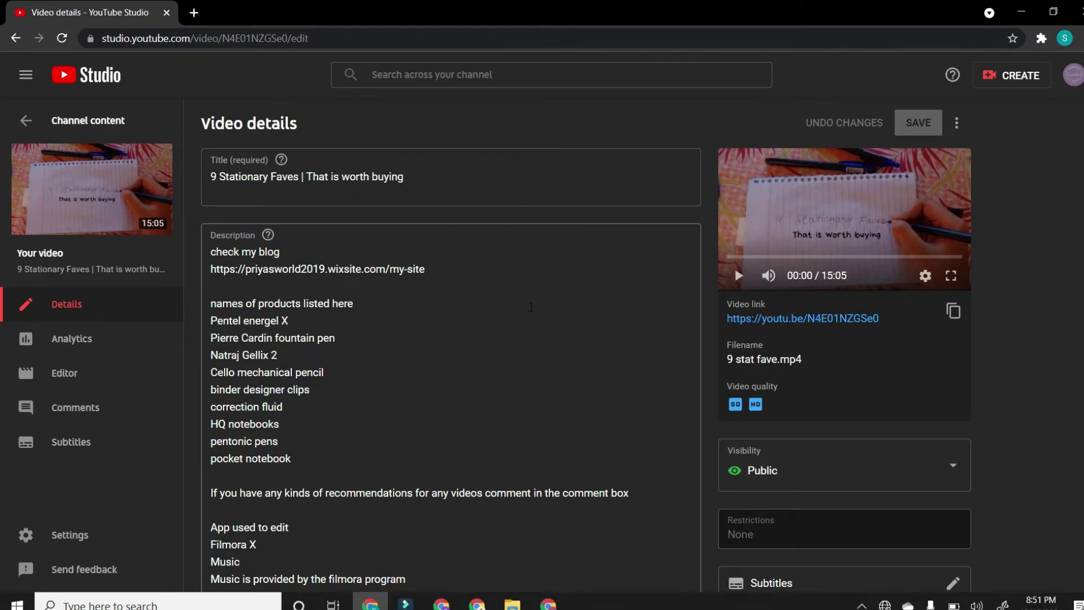
scroll(531, 307, down, 3)
scroll(531, 306, up, 3)
click(312, 253)
scroll(459, 385, down, 3)
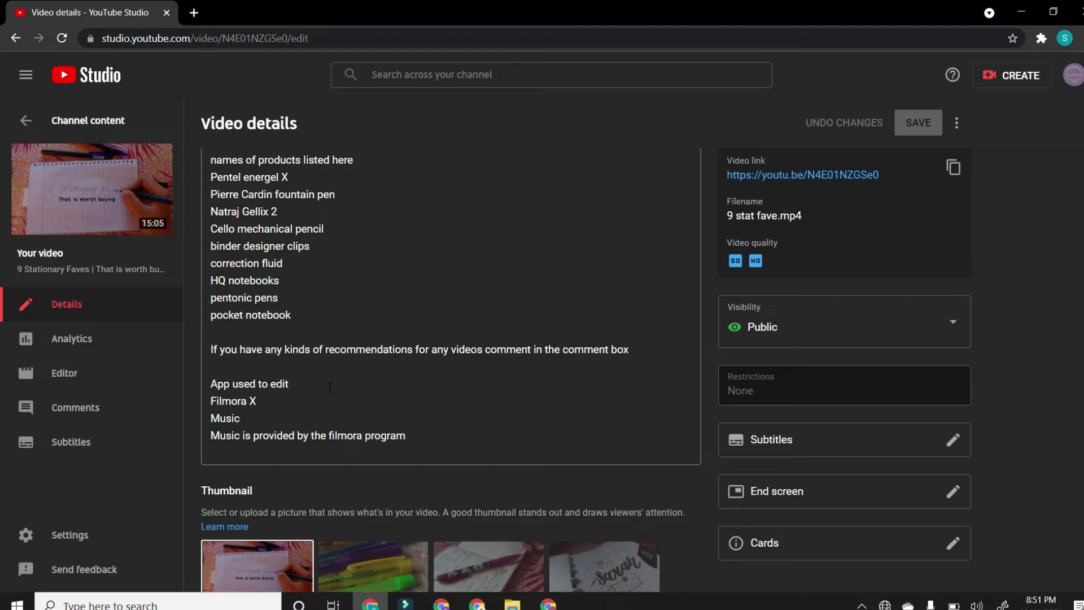
scroll(376, 394, up, 1)
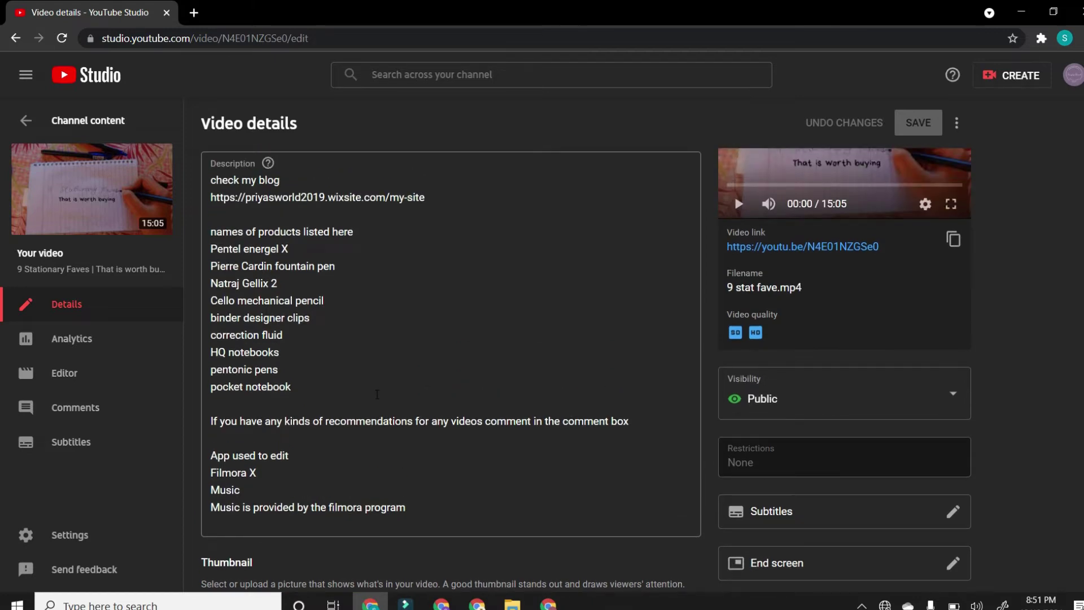
scroll(377, 394, up, 1)
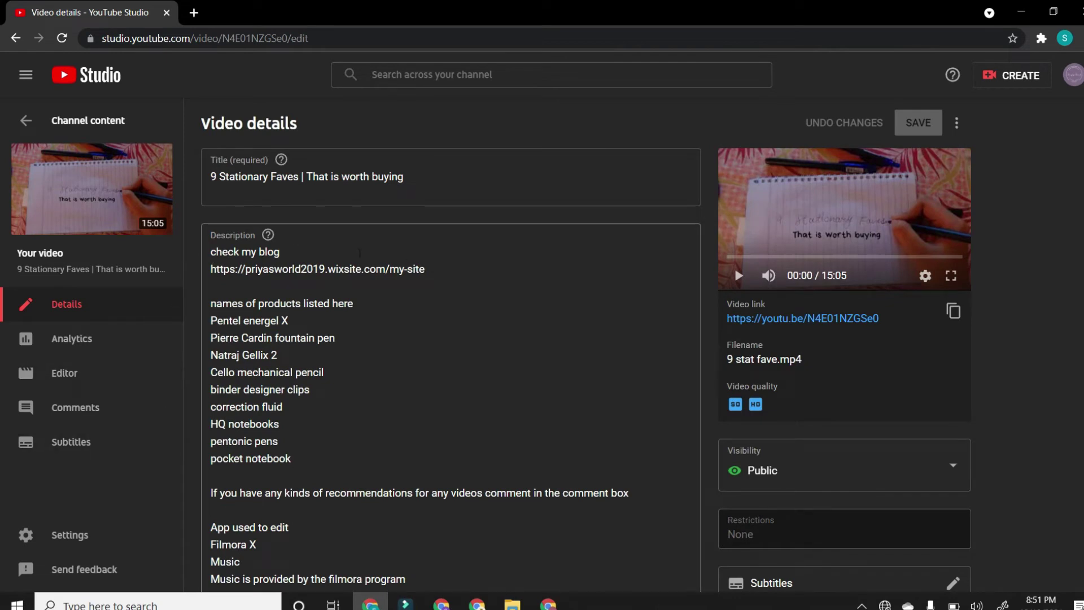
scroll(542, 299, down, 1)
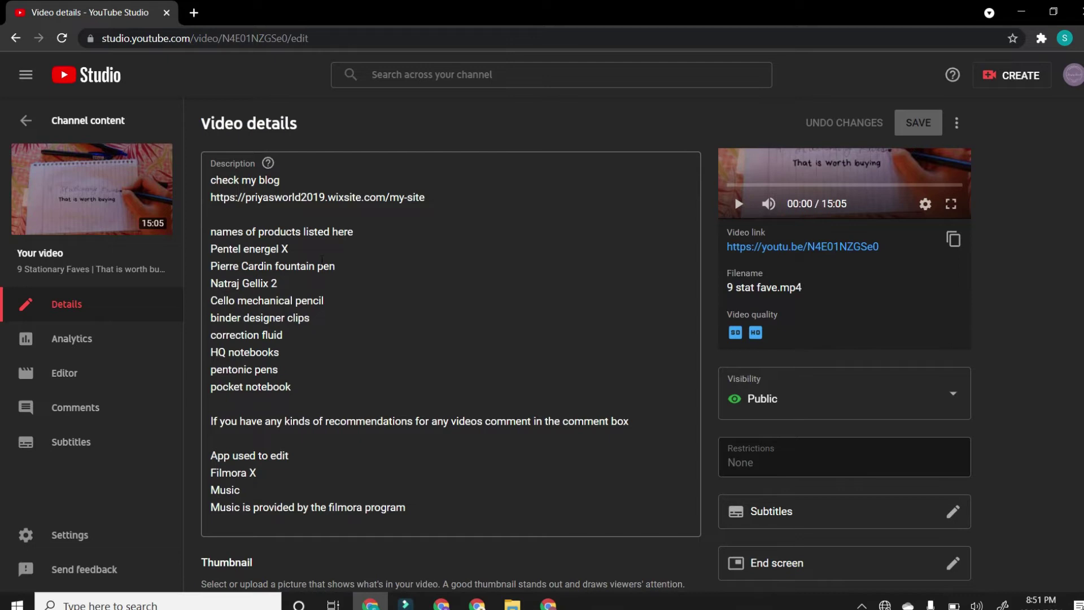
scroll(421, 400, up, 1)
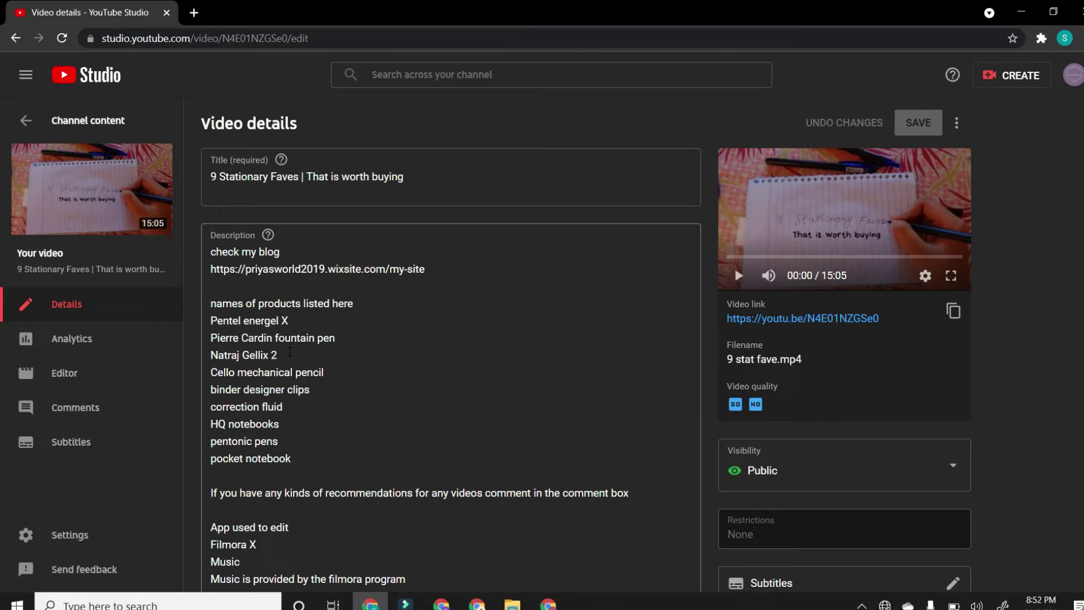
scroll(569, 417, down, 7)
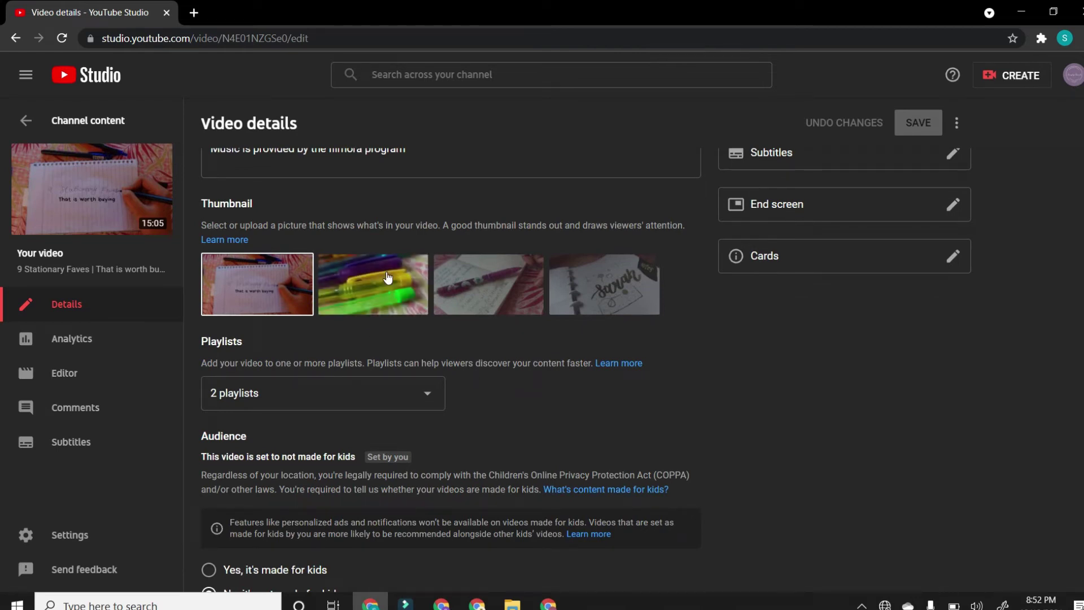
scroll(387, 276, up, 6)
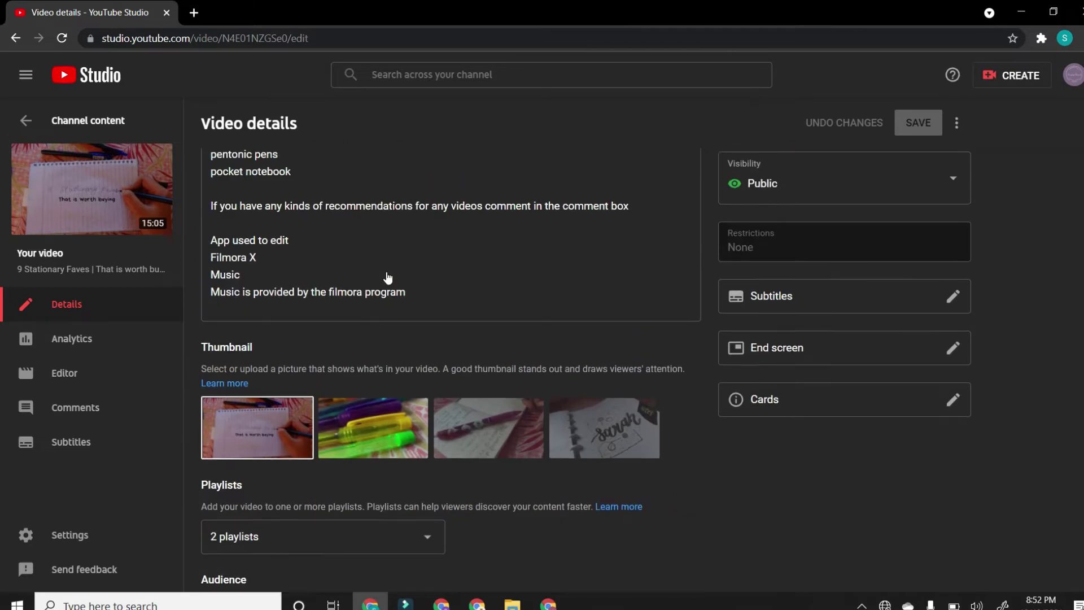
scroll(388, 273, up, 2)
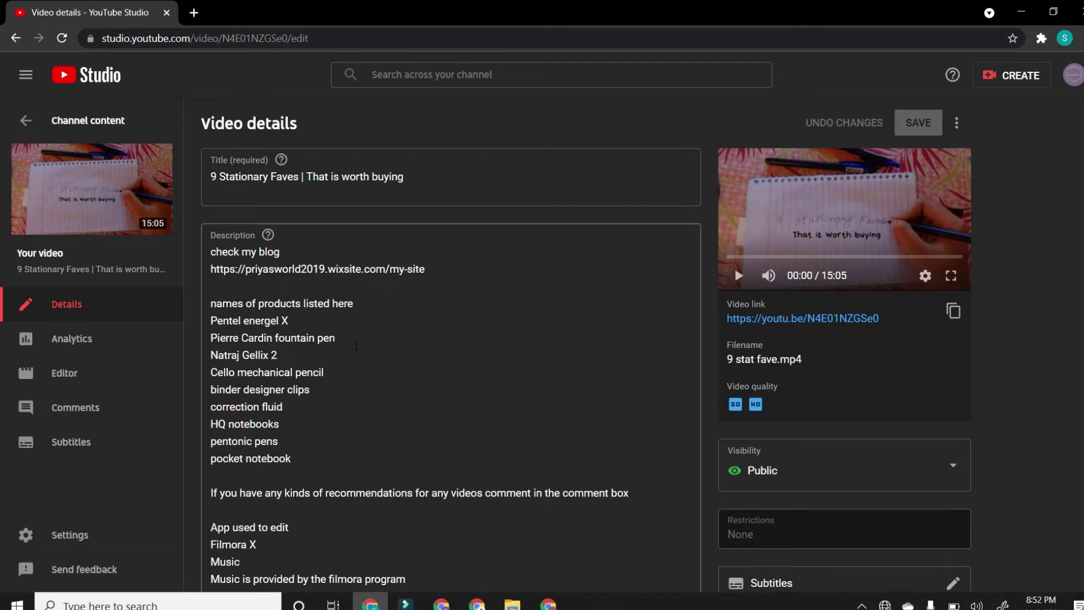
scroll(352, 366, down, 6)
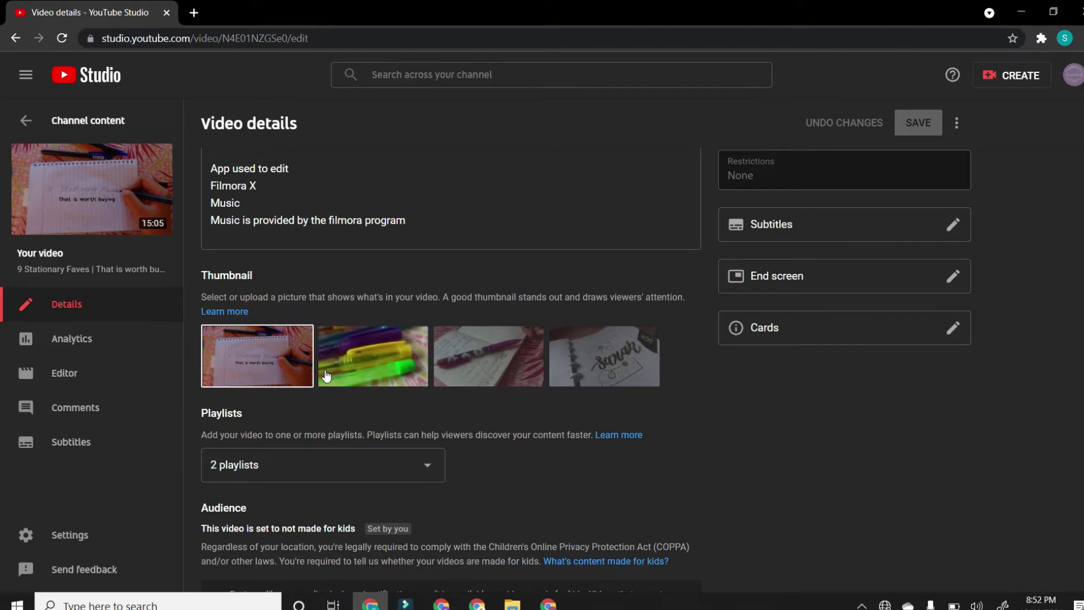
scroll(325, 374, up, 6)
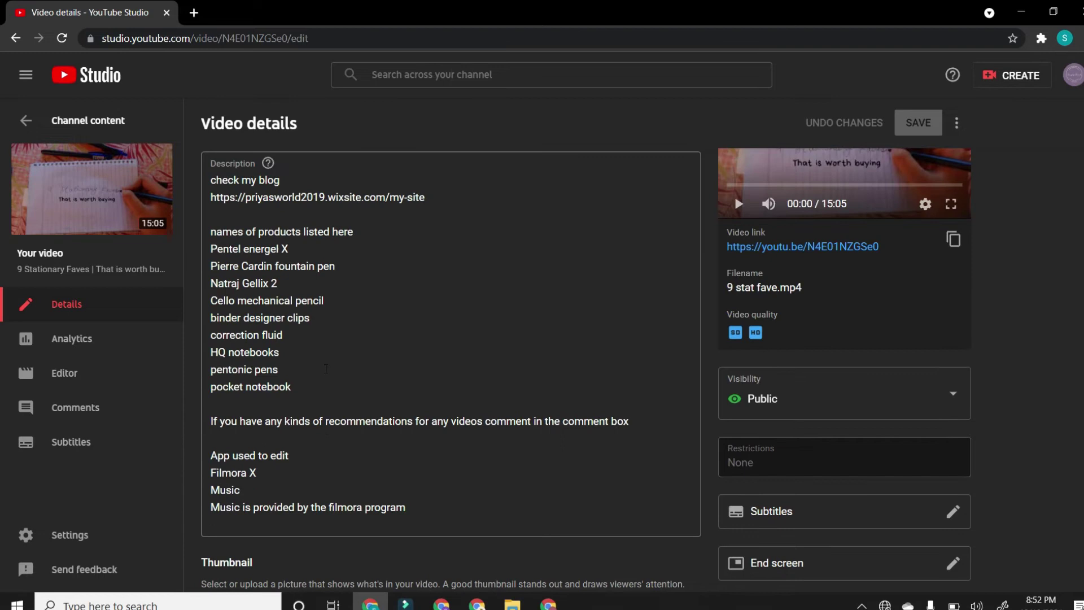
scroll(326, 370, down, 6)
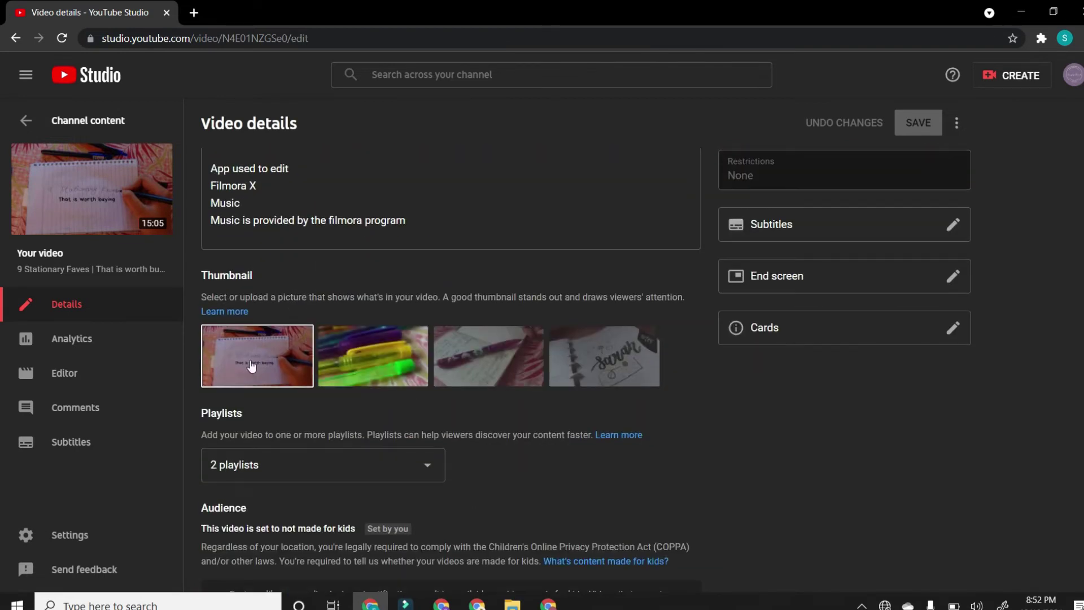
mouse_move(220, 350)
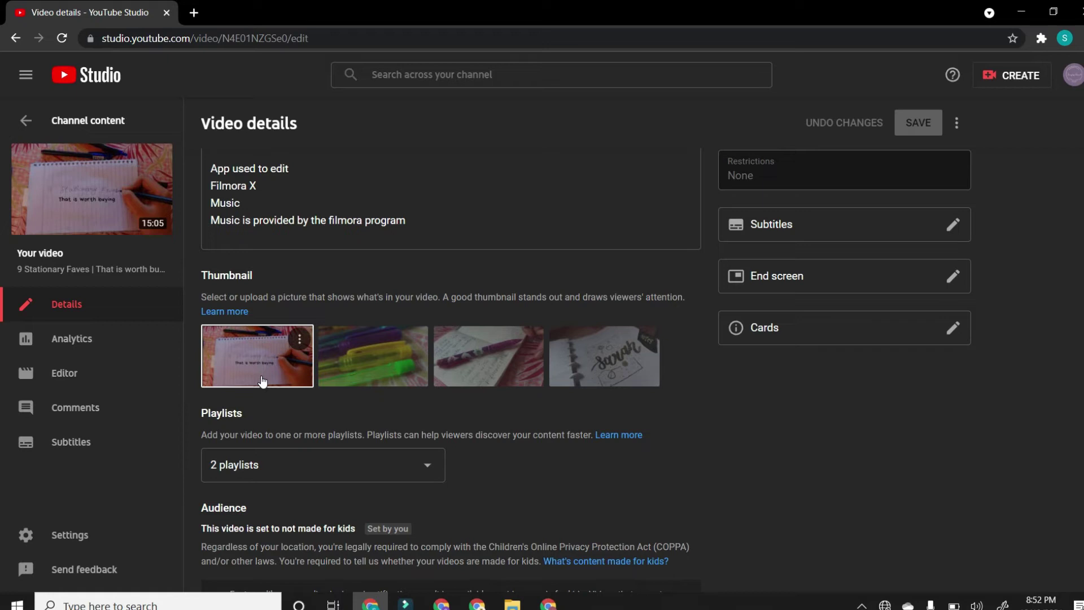
scroll(261, 381, down, 2)
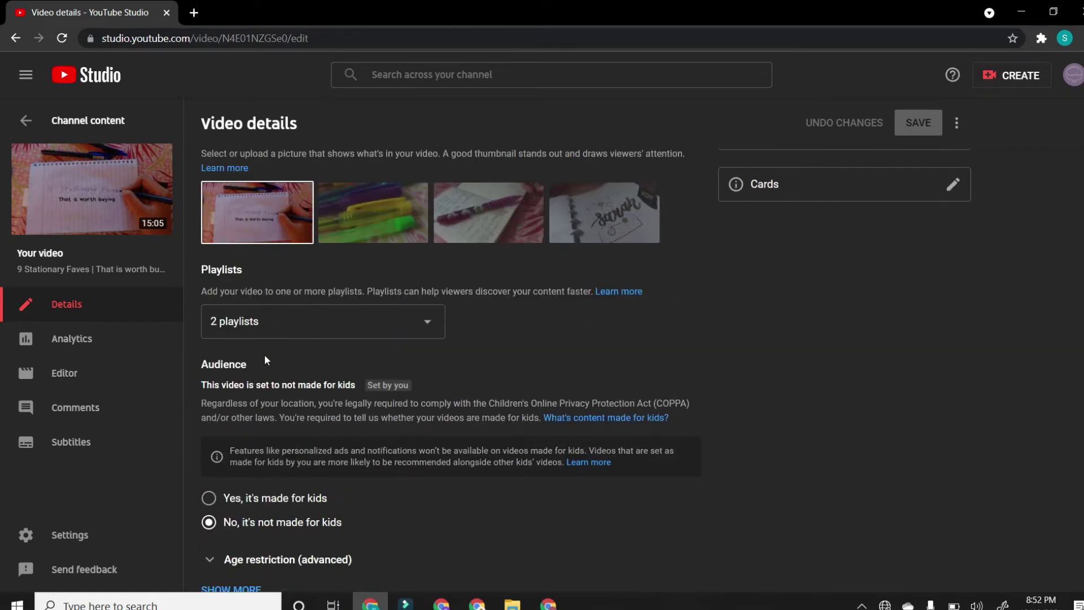
Step: Keep the Stationary and Calligraphy playlists, cancelling the new-playlist form
click(282, 332)
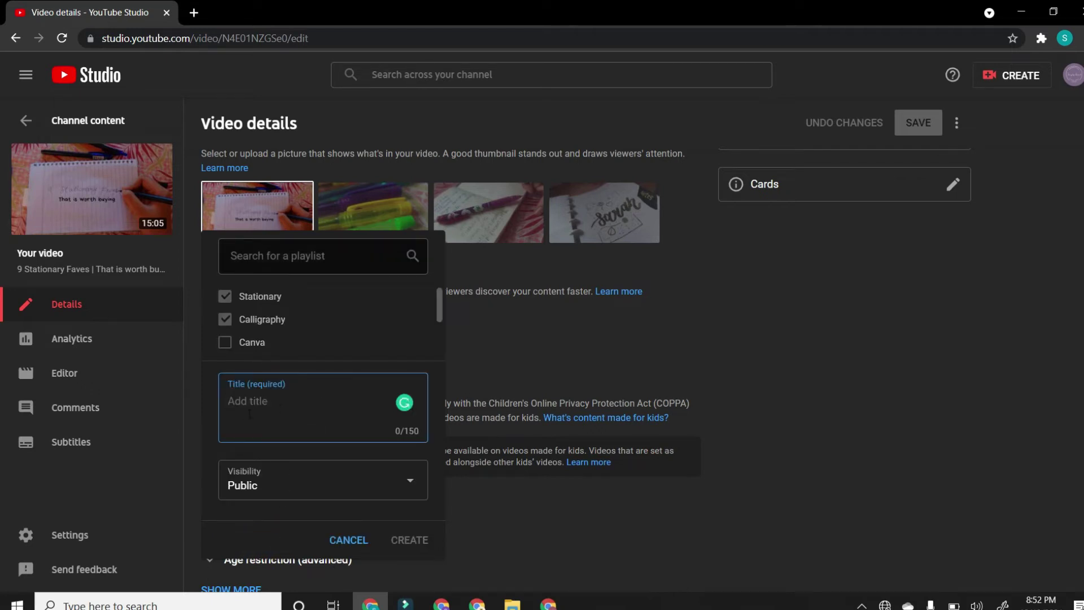
click(288, 484)
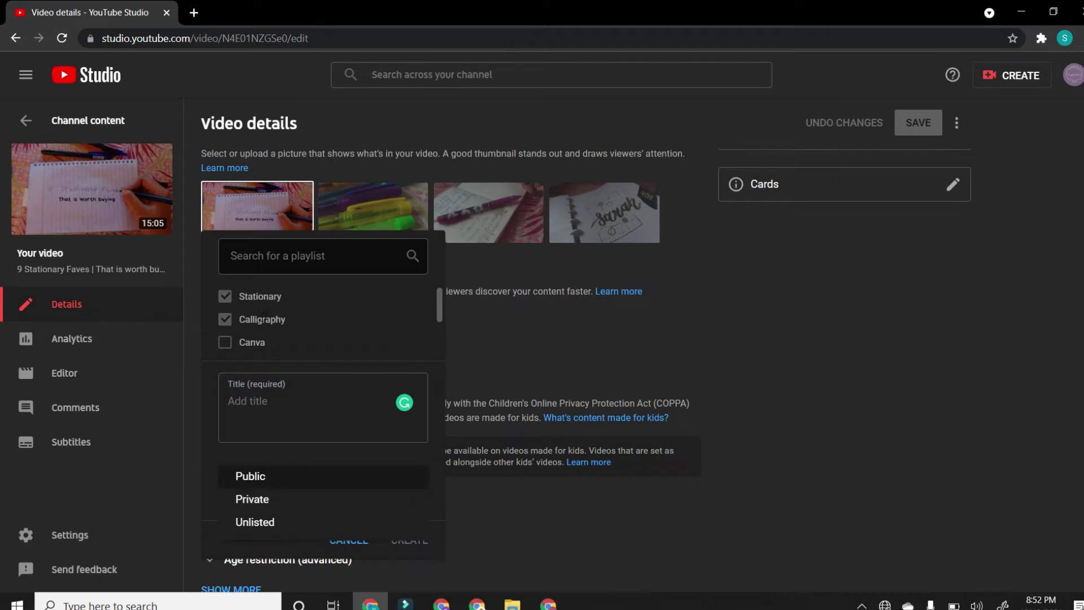
click(333, 332)
click(339, 543)
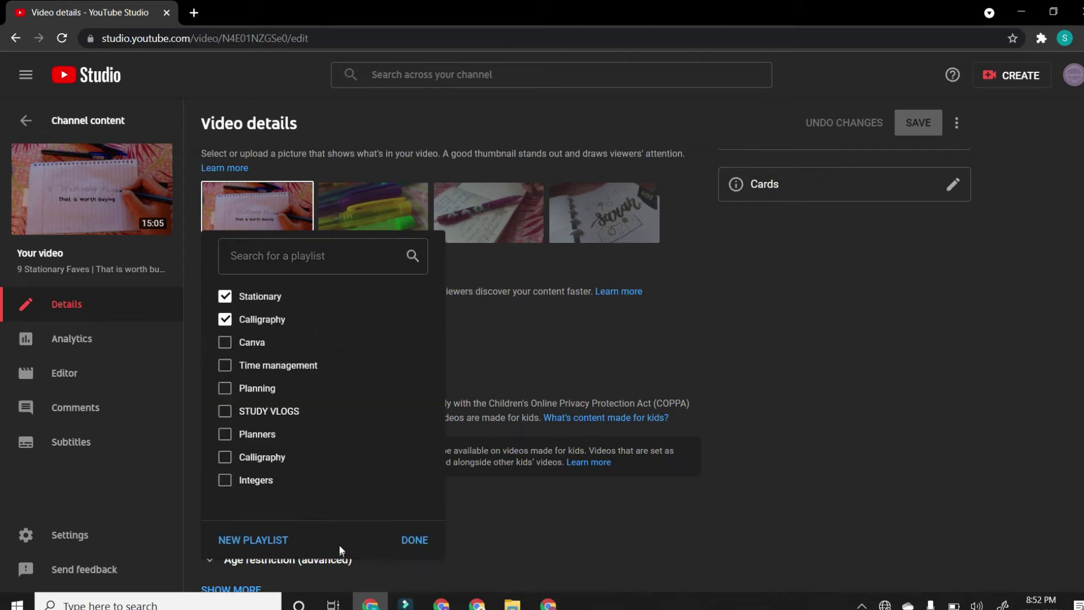
click(401, 541)
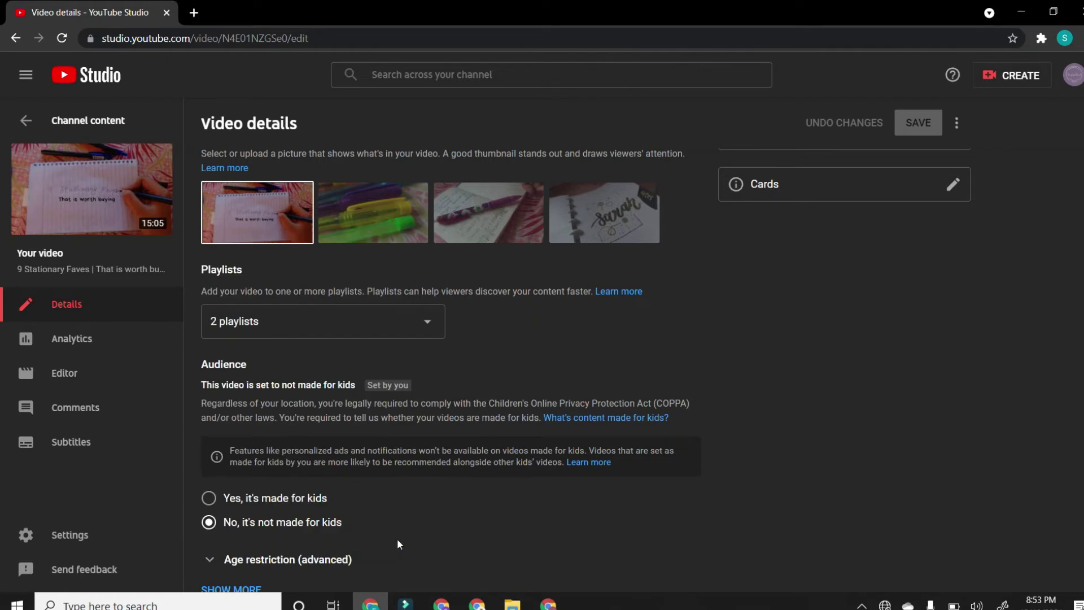
Step: Expand the additional video settings with Show More
scroll(238, 425, down, 2)
click(238, 424)
scroll(230, 296, down, 5)
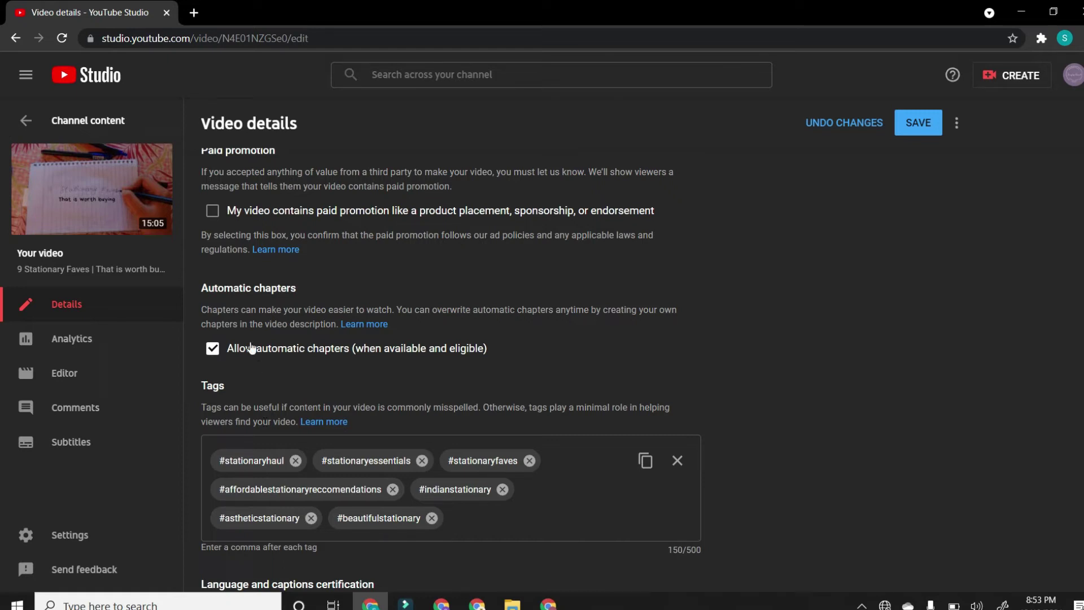
scroll(252, 347, up, 15)
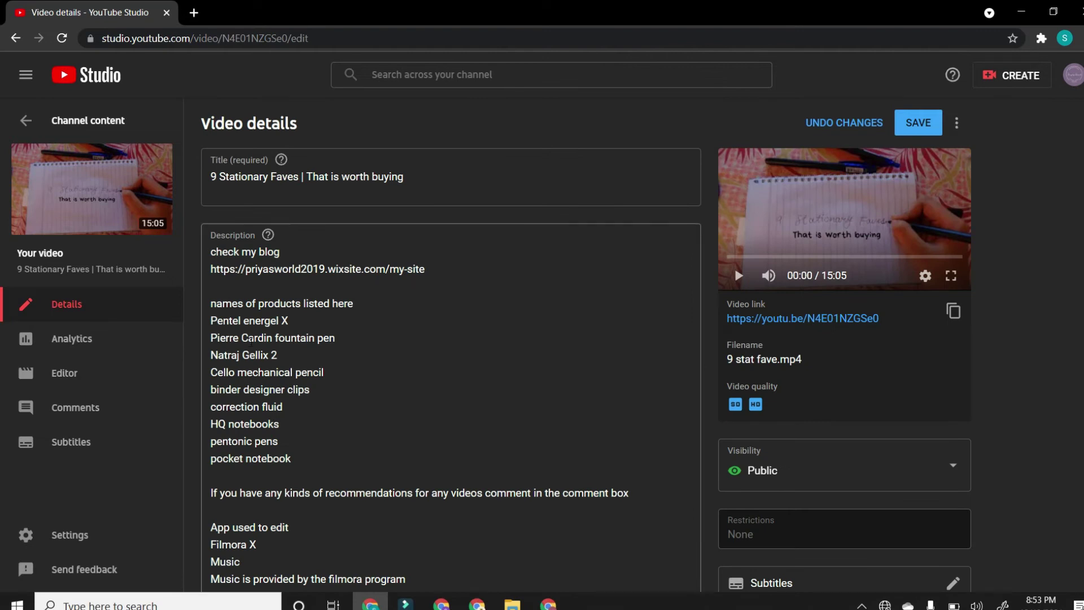
scroll(246, 361, down, 3)
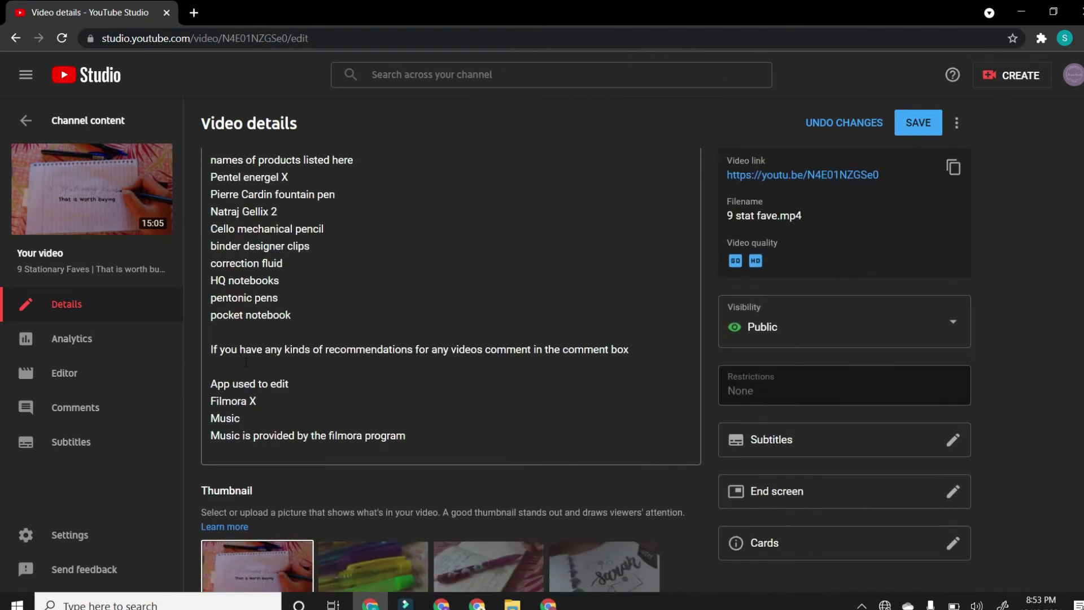
scroll(246, 361, down, 3)
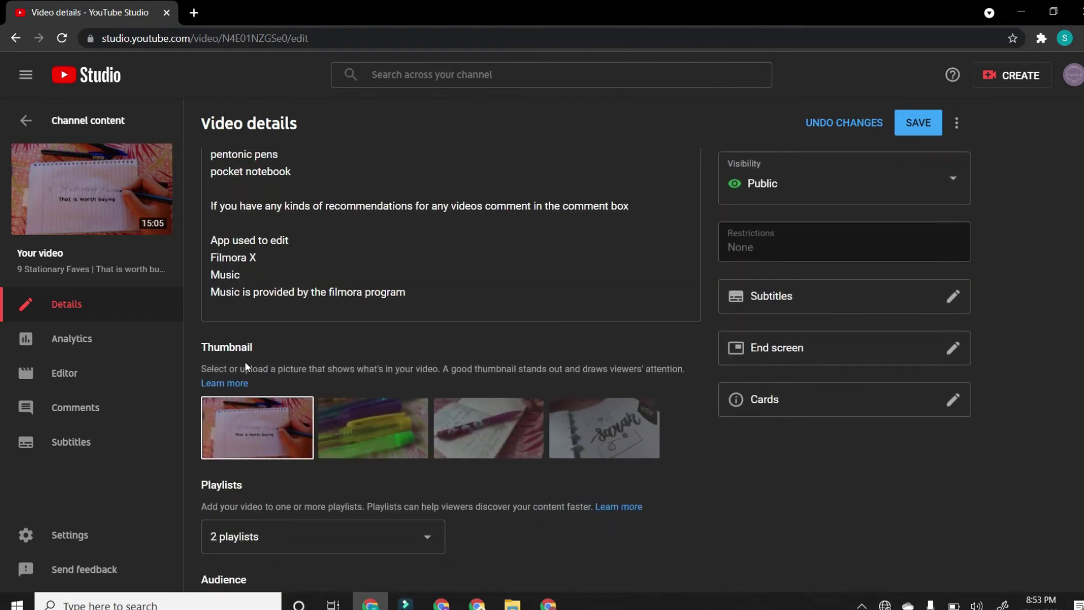
scroll(245, 363, down, 5)
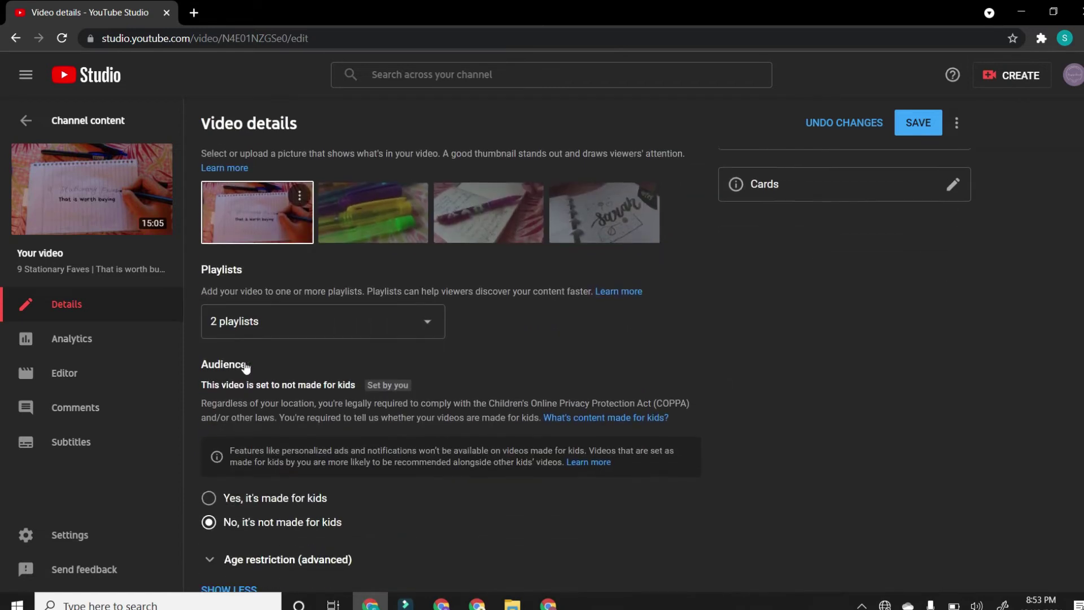
scroll(245, 367, down, 6)
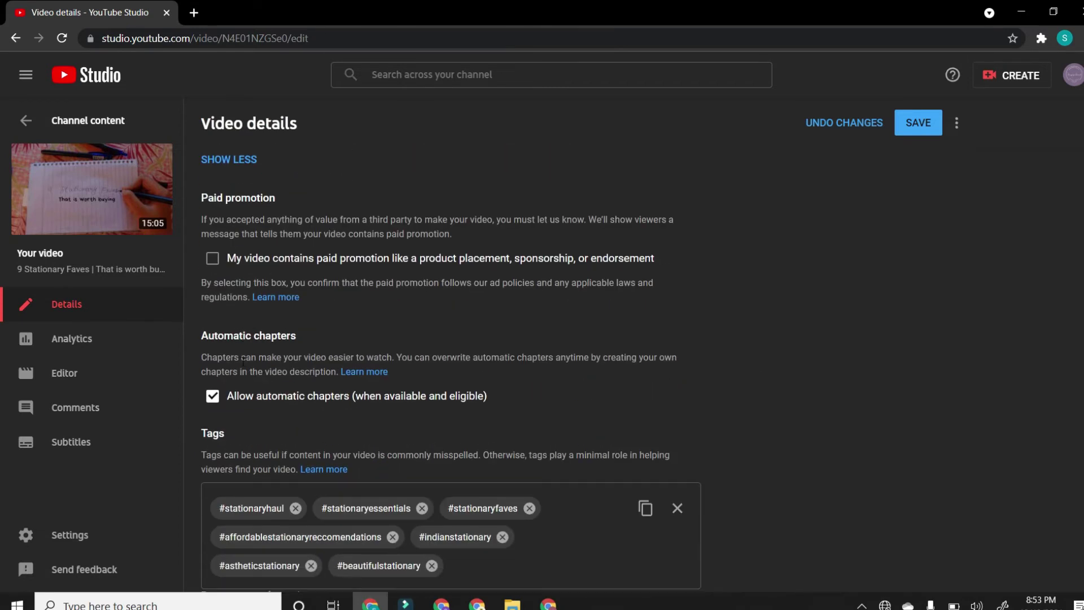
scroll(244, 361, down, 3)
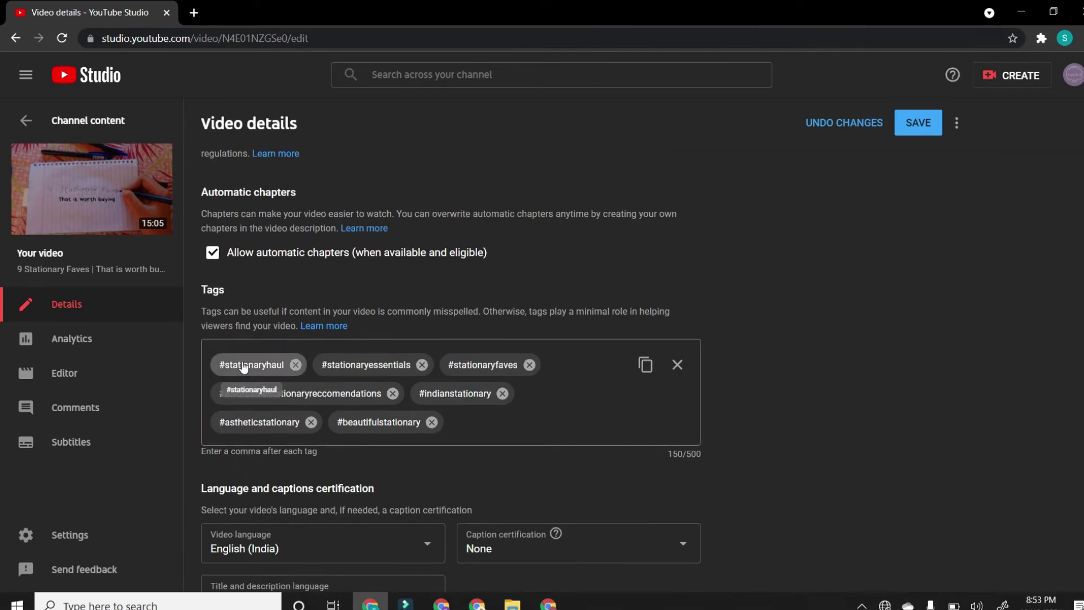
scroll(244, 366, up, 15)
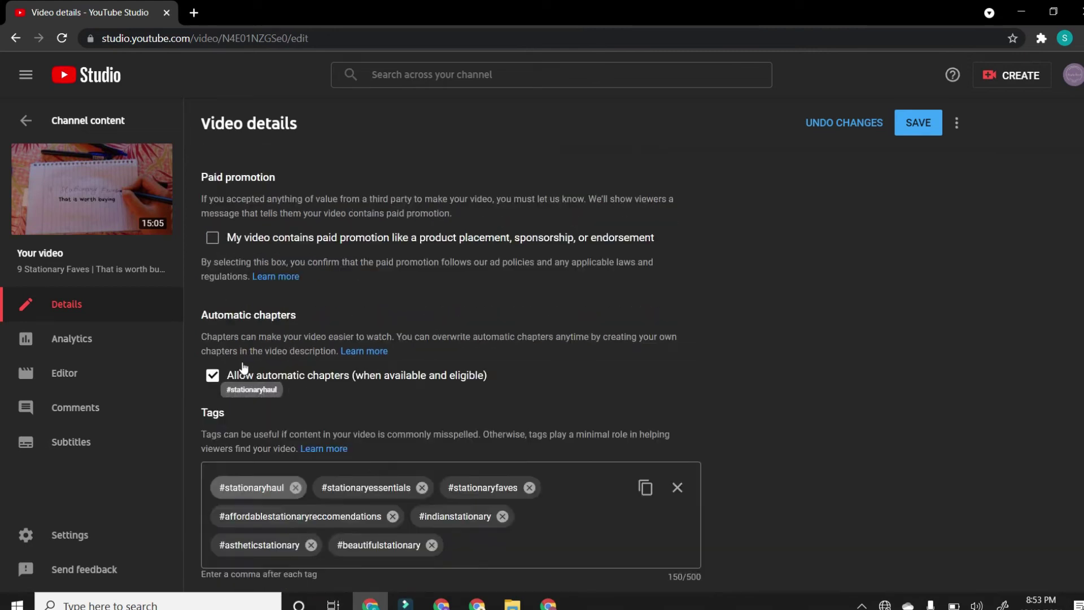
scroll(244, 367, up, 3)
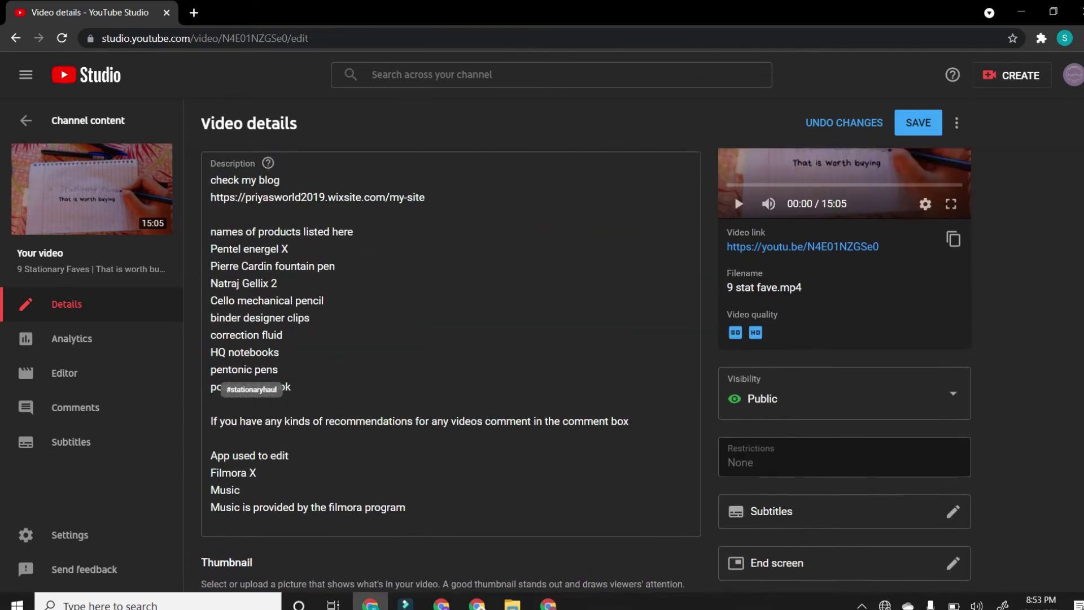
scroll(244, 367, down, 10)
scroll(278, 368, down, 7)
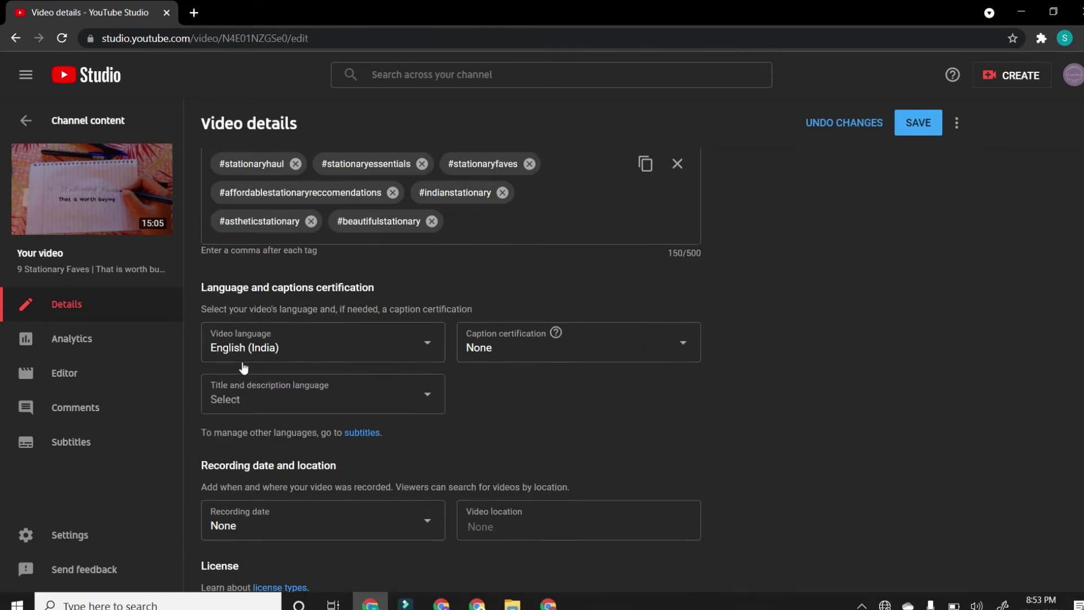
scroll(278, 369, up, 2)
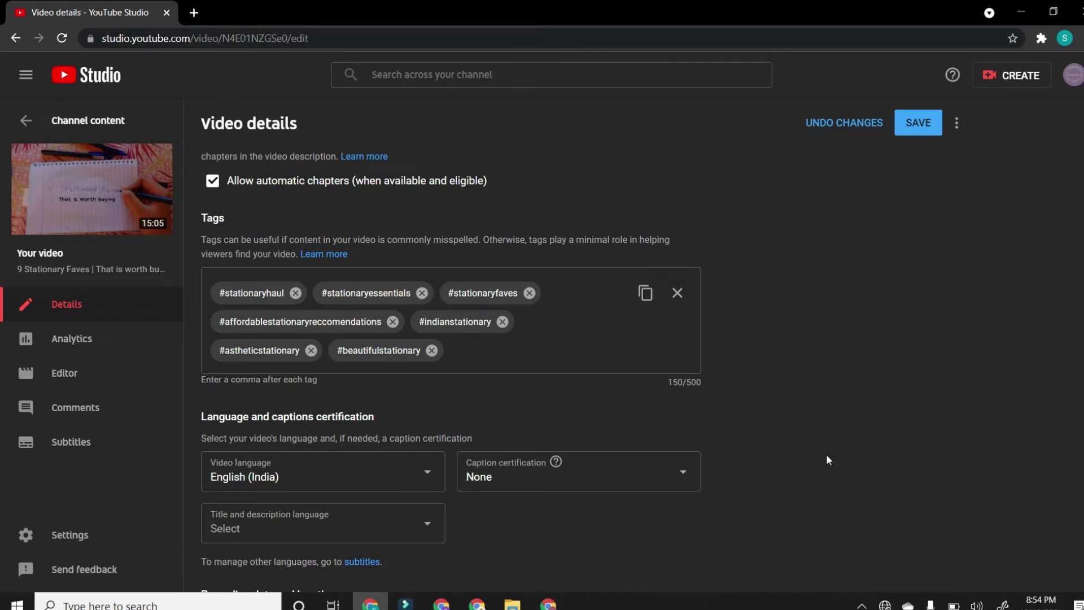
scroll(825, 460, down, 1)
scroll(269, 316, down, 2)
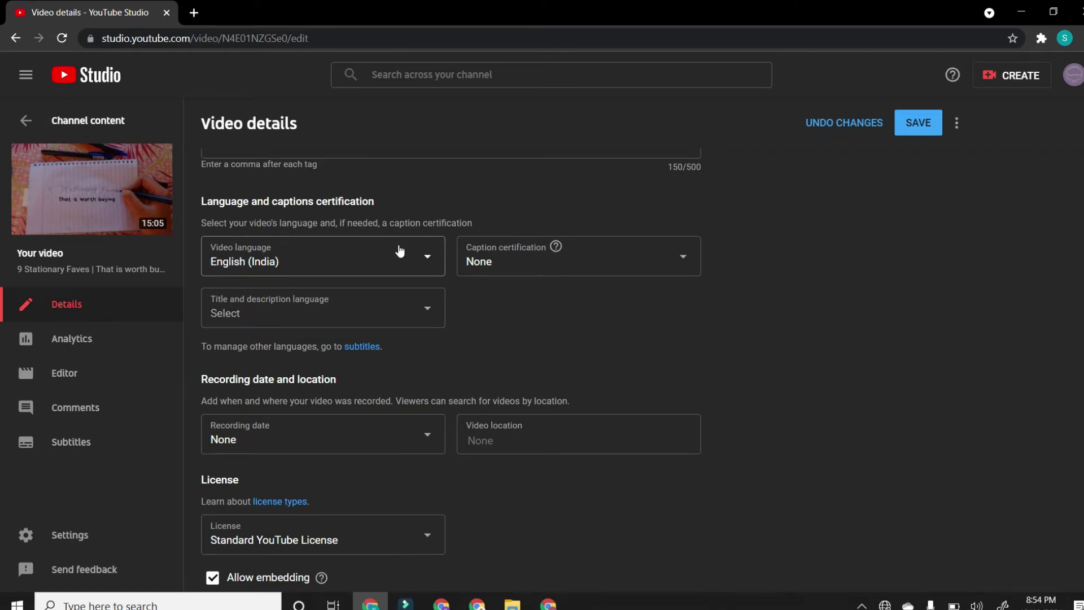
scroll(401, 265, down, 1)
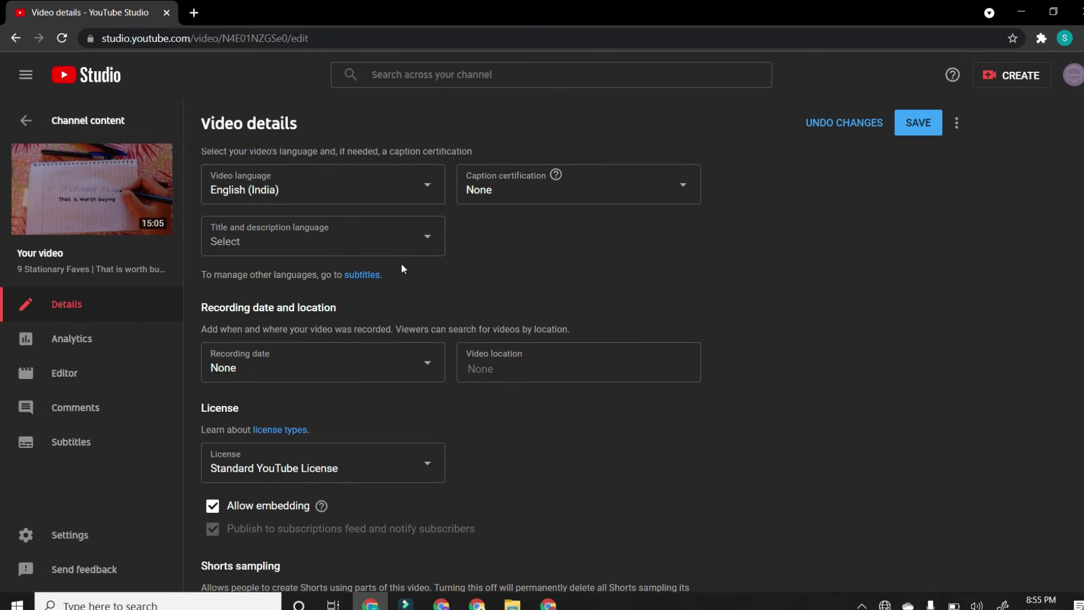
scroll(400, 266, down, 1)
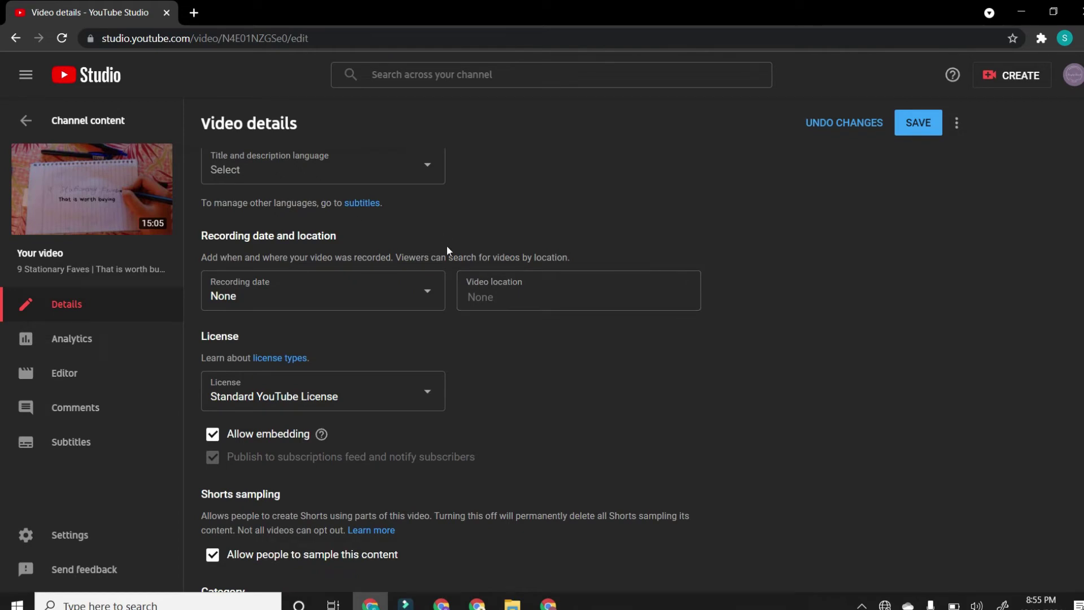
click(561, 287)
scroll(937, 402, up, 8)
scroll(938, 398, up, 5)
scroll(940, 401, down, 13)
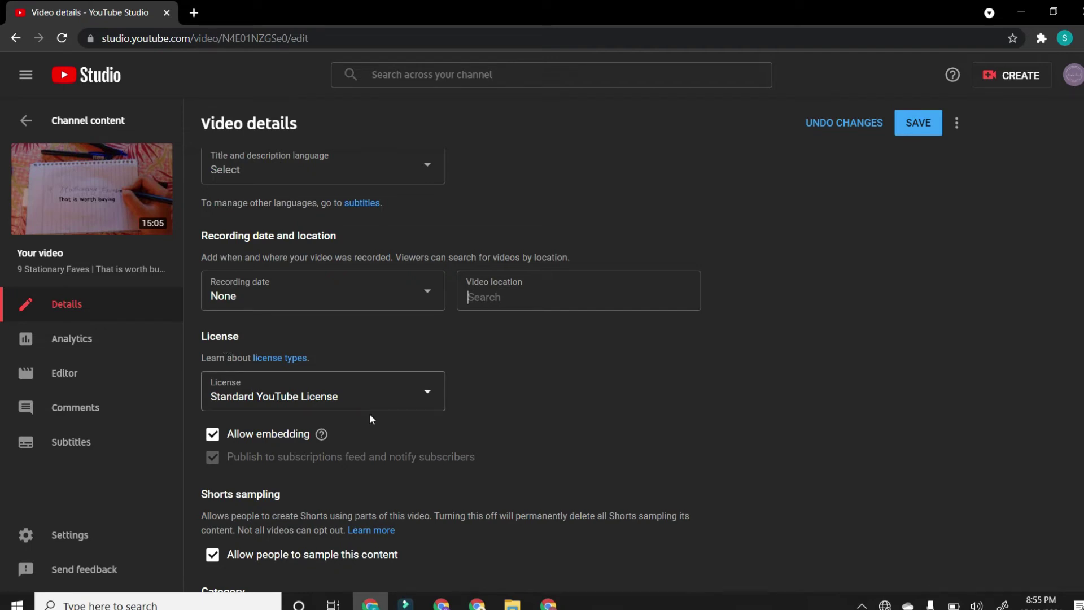
scroll(423, 459, down, 1)
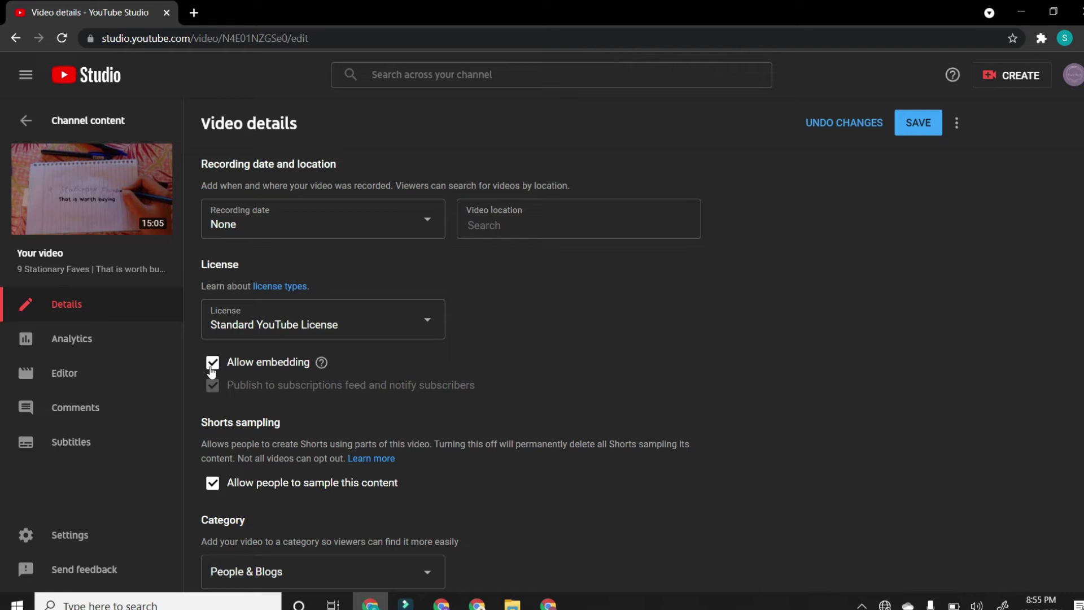
Step: Change the video category from People & Blogs to Education
scroll(212, 370, down, 3)
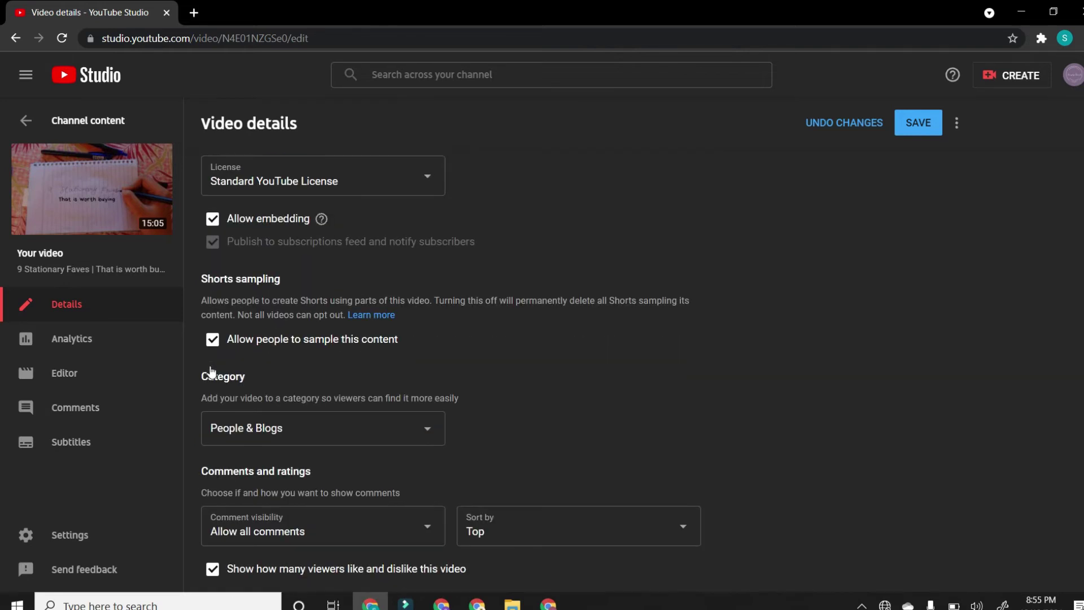
click(295, 418)
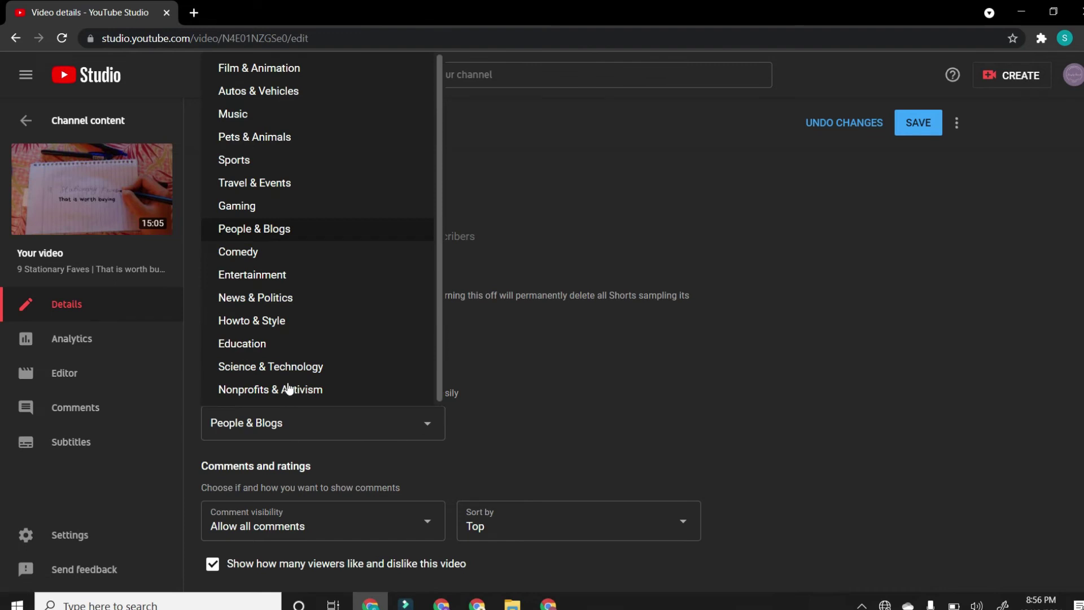
click(269, 348)
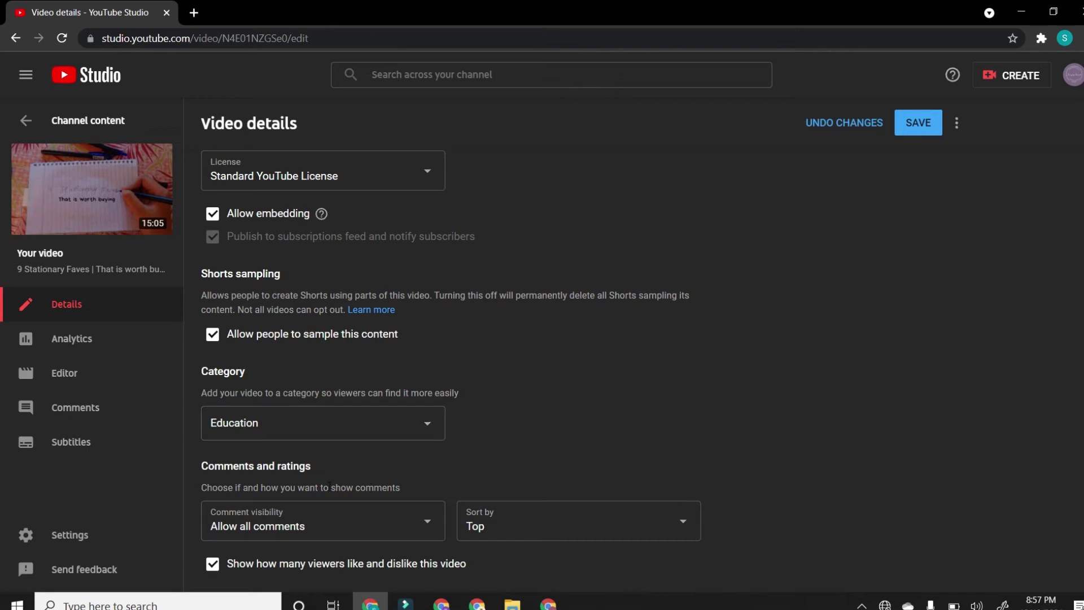
Step: Leave comment visibility unchanged and uncheck showing the like and dislike counts
click(371, 515)
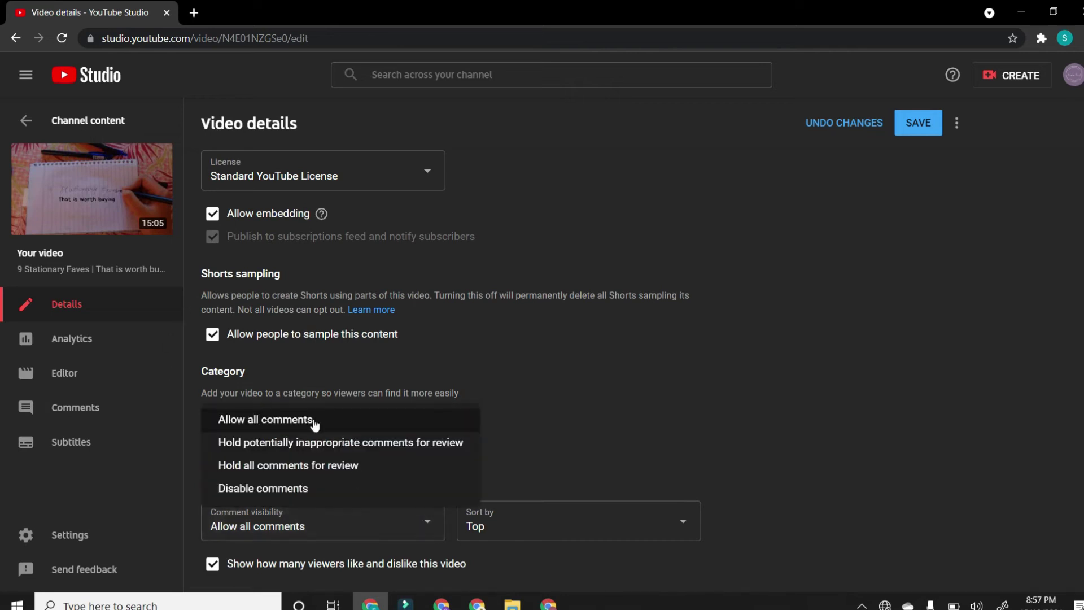
click(590, 439)
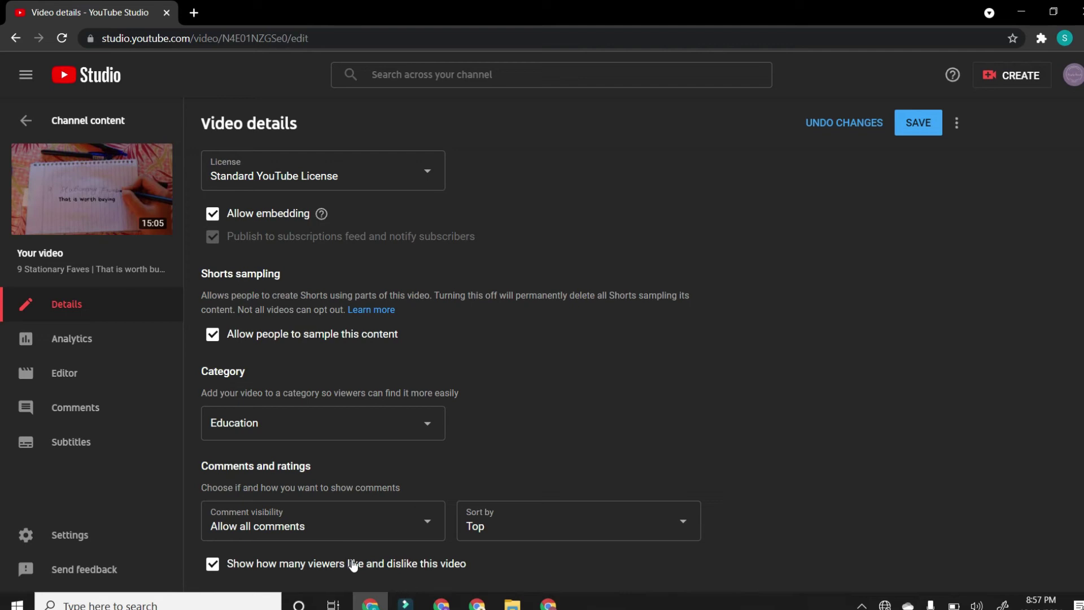
click(212, 567)
Step: Re-check the like and dislike count option and save the video details
click(212, 566)
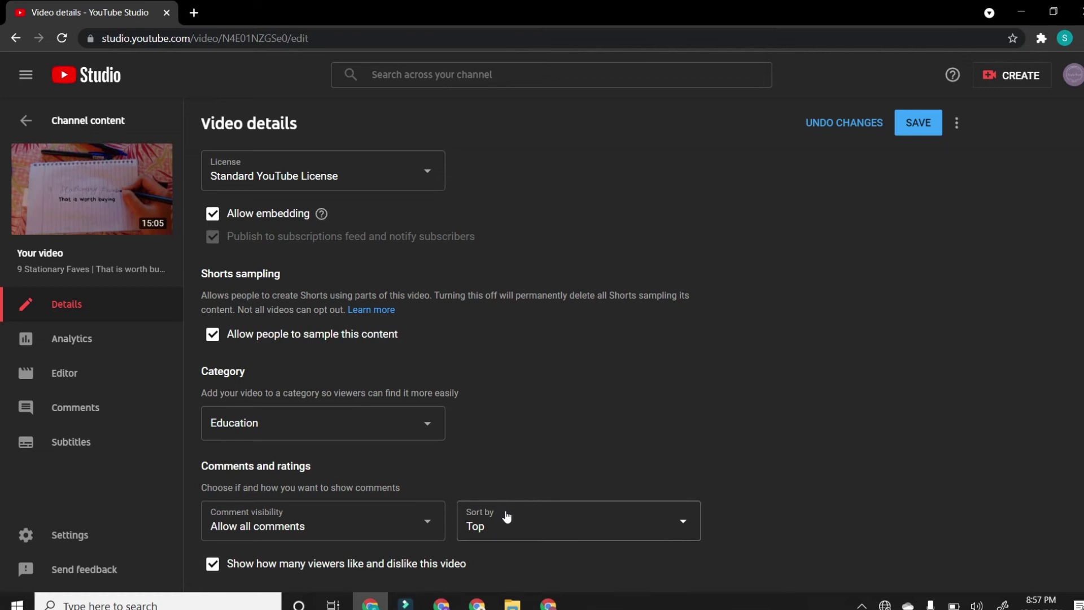
scroll(438, 287, up, 20)
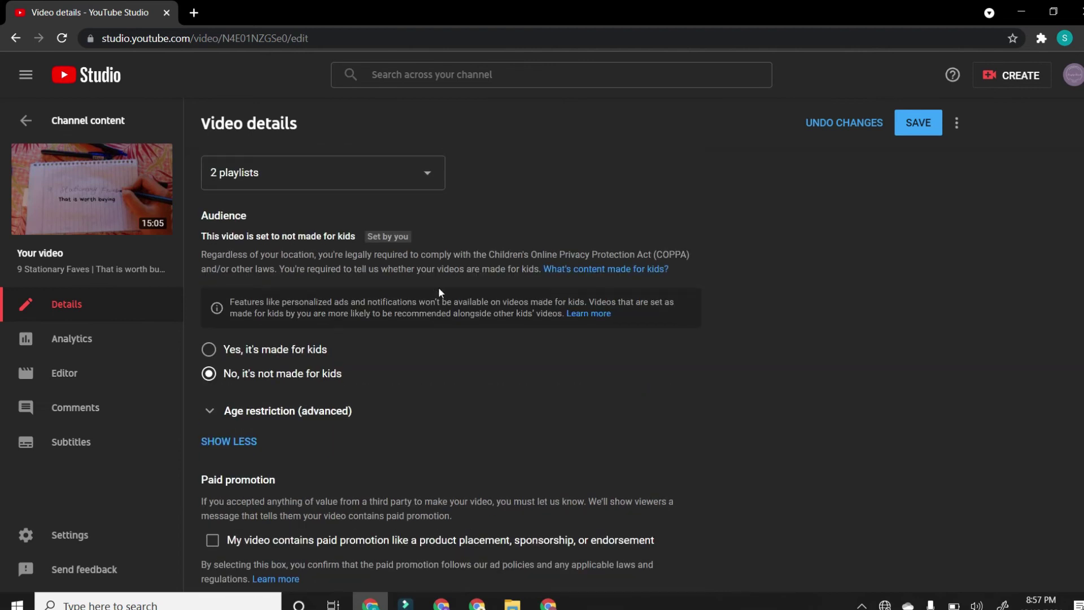
scroll(440, 292, up, 12)
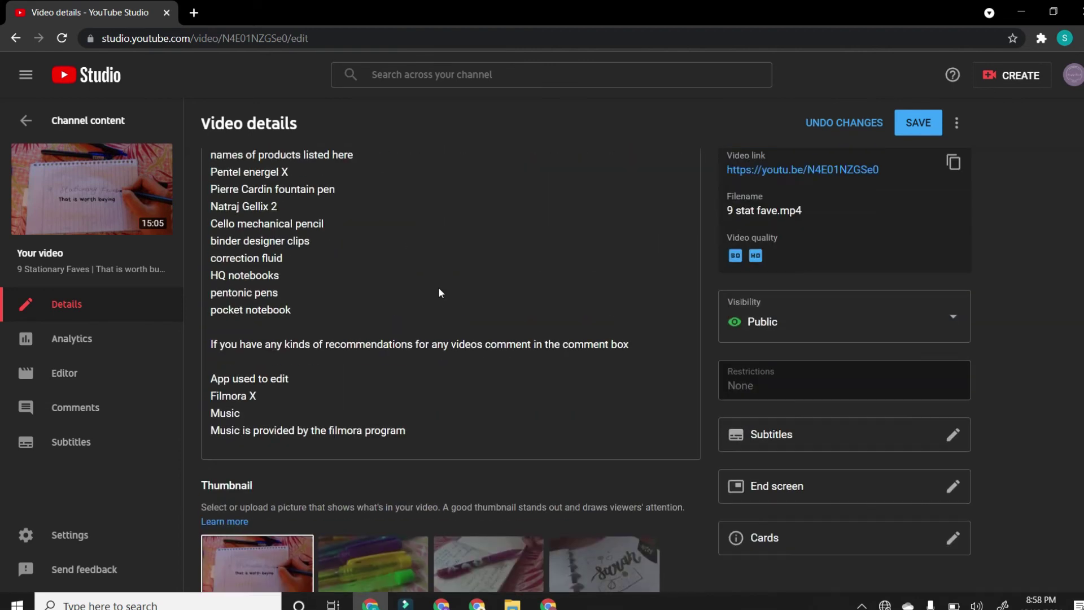
scroll(440, 288, up, 1)
scroll(433, 274, down, 2)
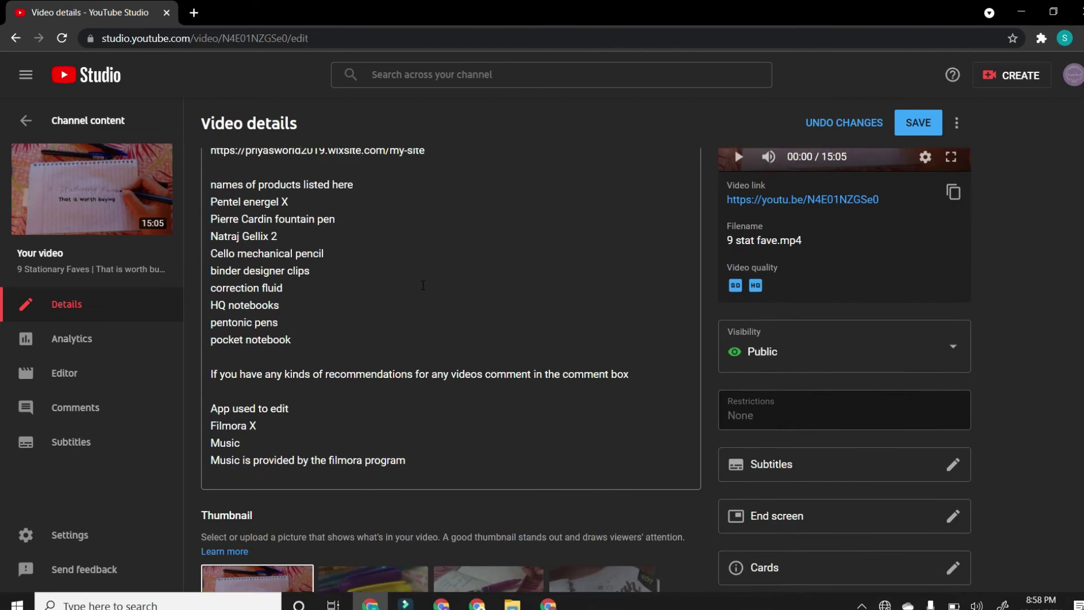
scroll(422, 285, up, 2)
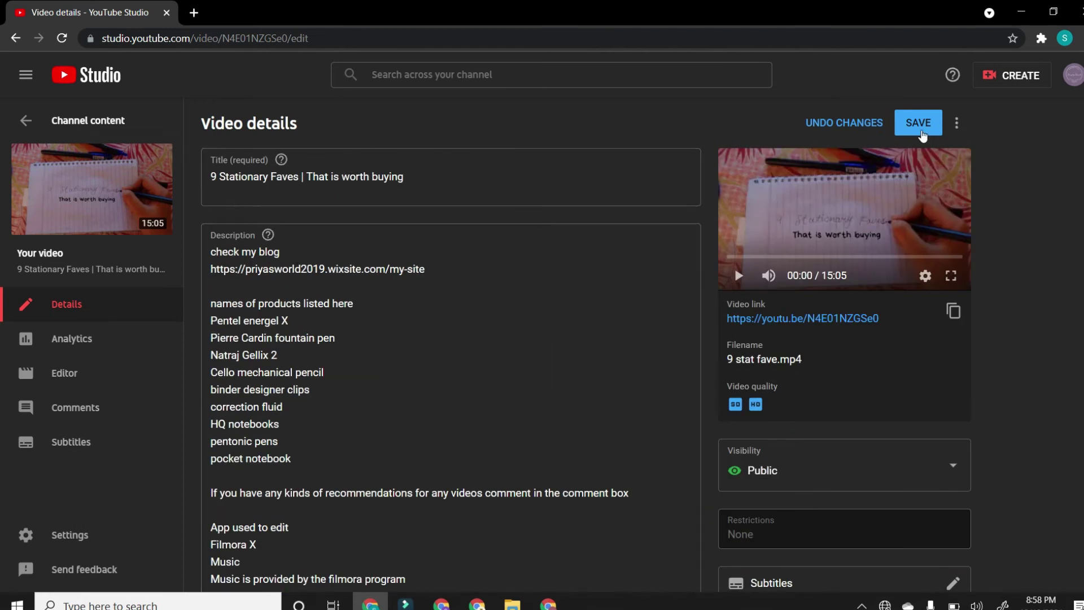
click(920, 131)
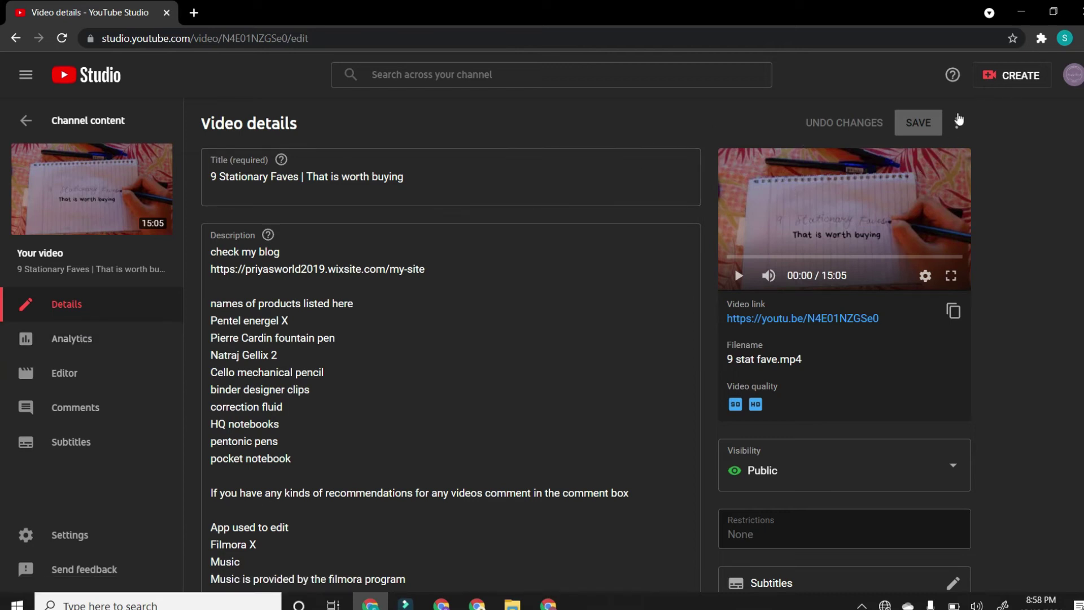
Step: Open the Upload videos window from Create, then close it
click(996, 80)
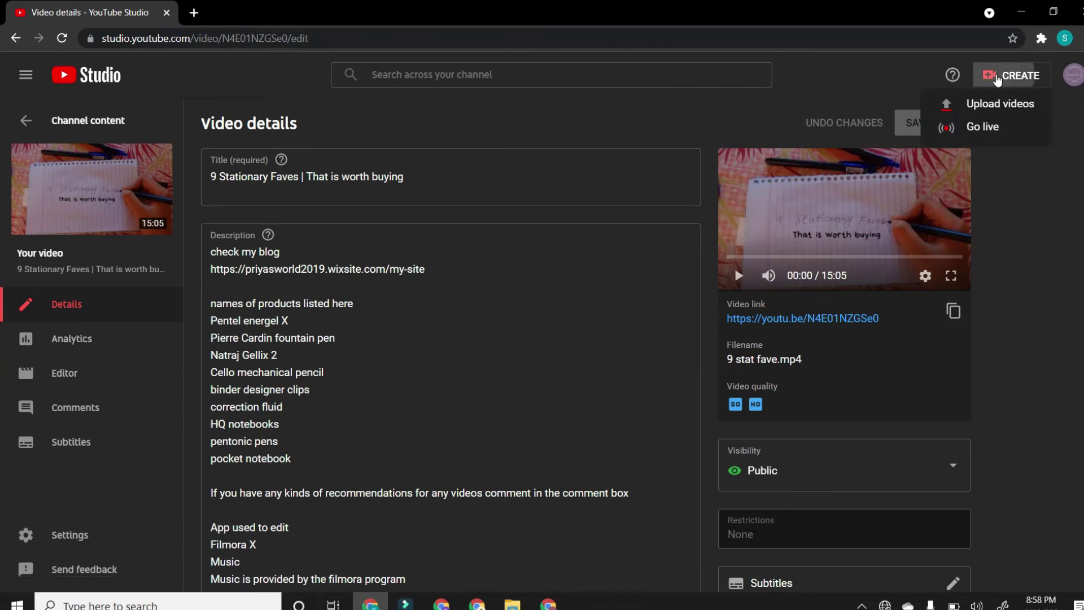
click(997, 106)
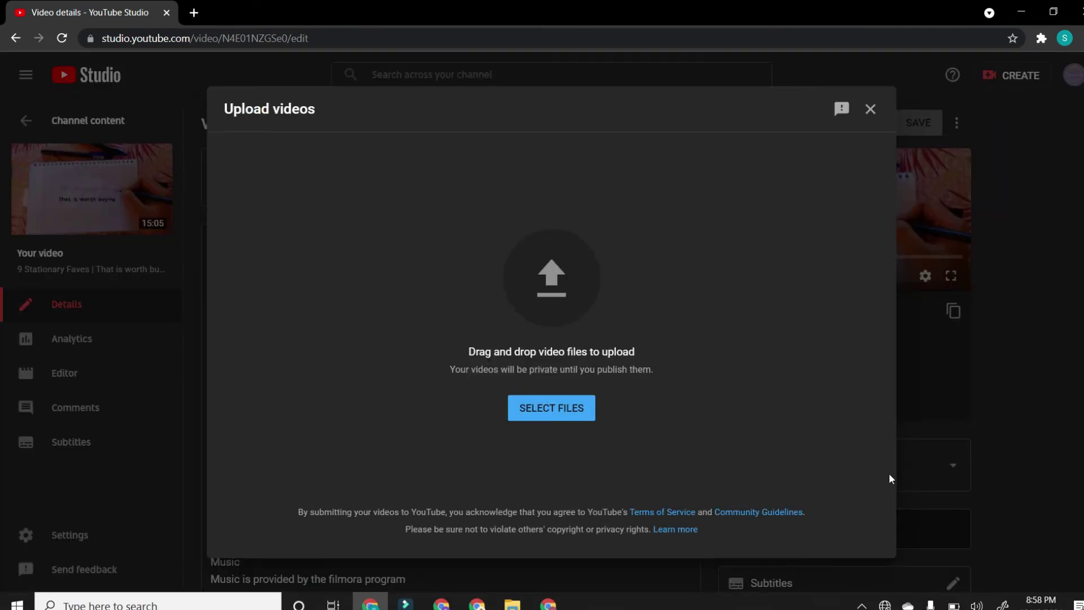
click(870, 109)
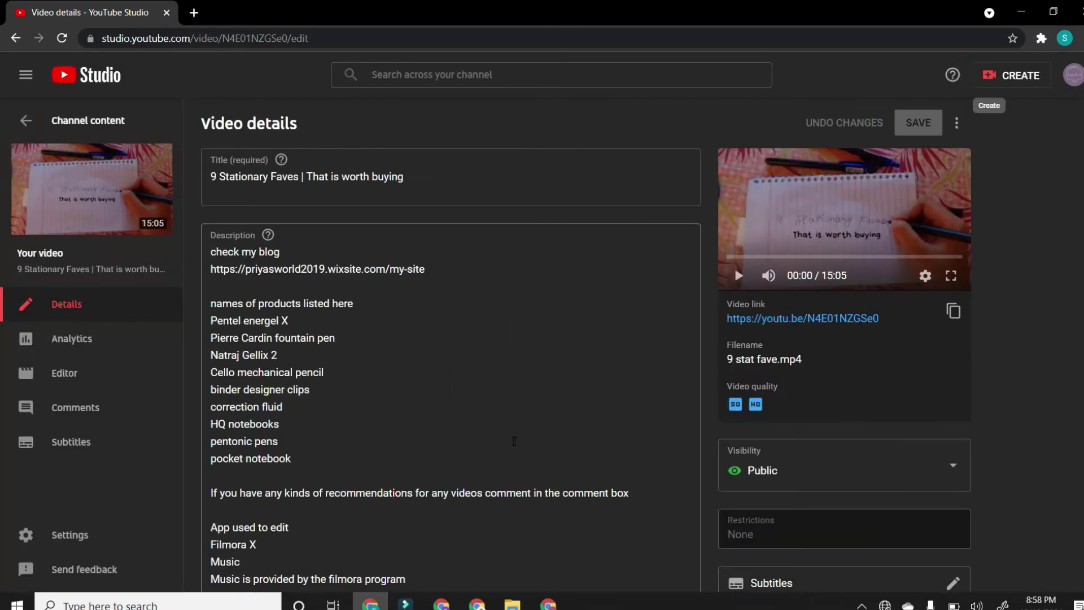
Step: Scroll through the video details, then view its analytics: 4 views, 0.1 watch hours
scroll(514, 440, down, 5)
scroll(586, 395, up, 2)
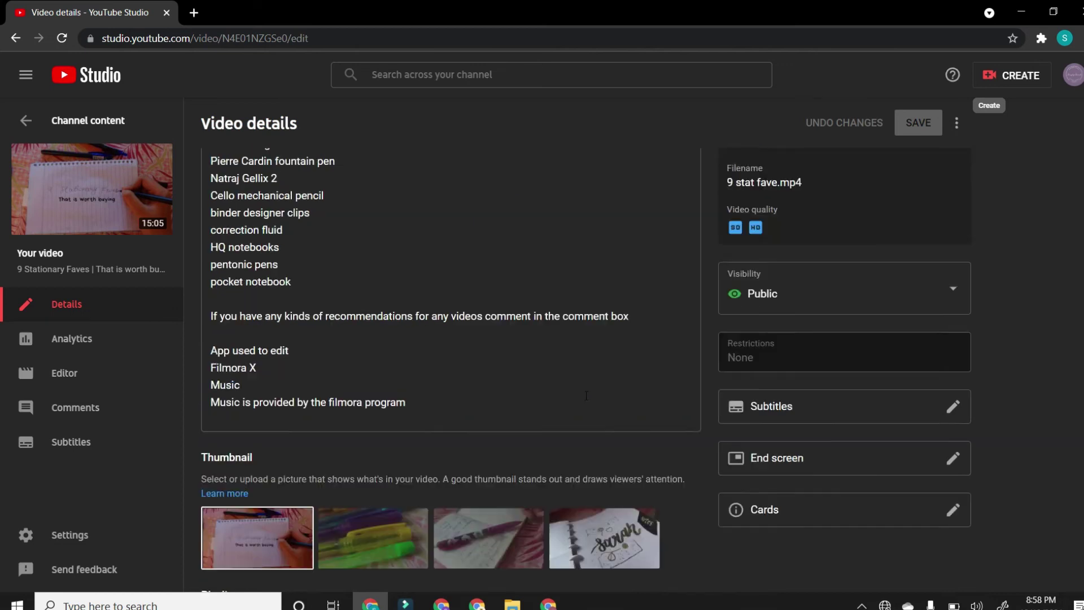
scroll(586, 395, up, 2)
scroll(585, 398, down, 5)
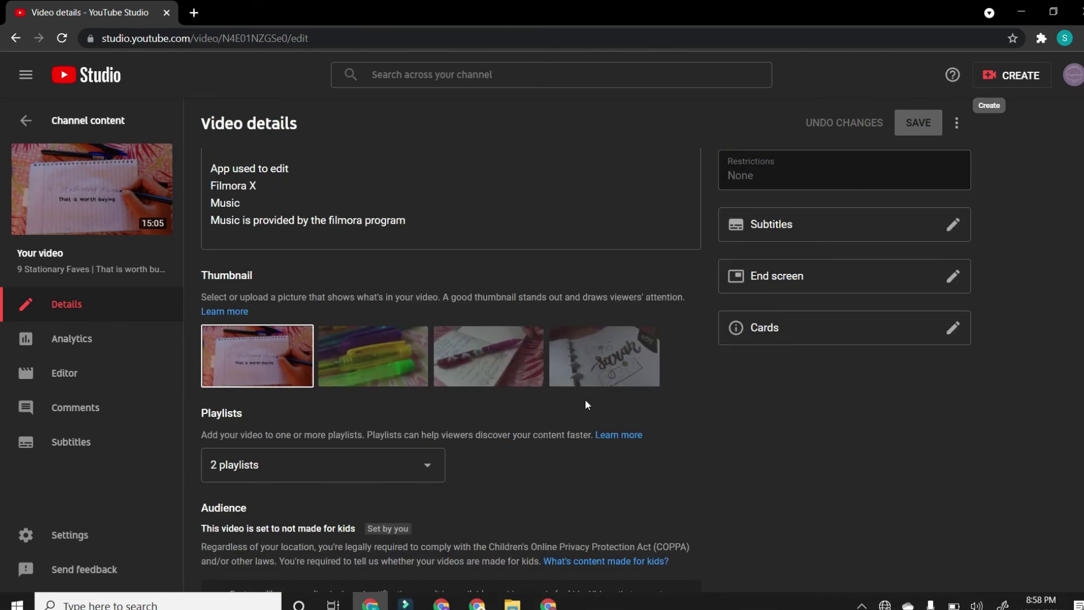
scroll(586, 404, down, 5)
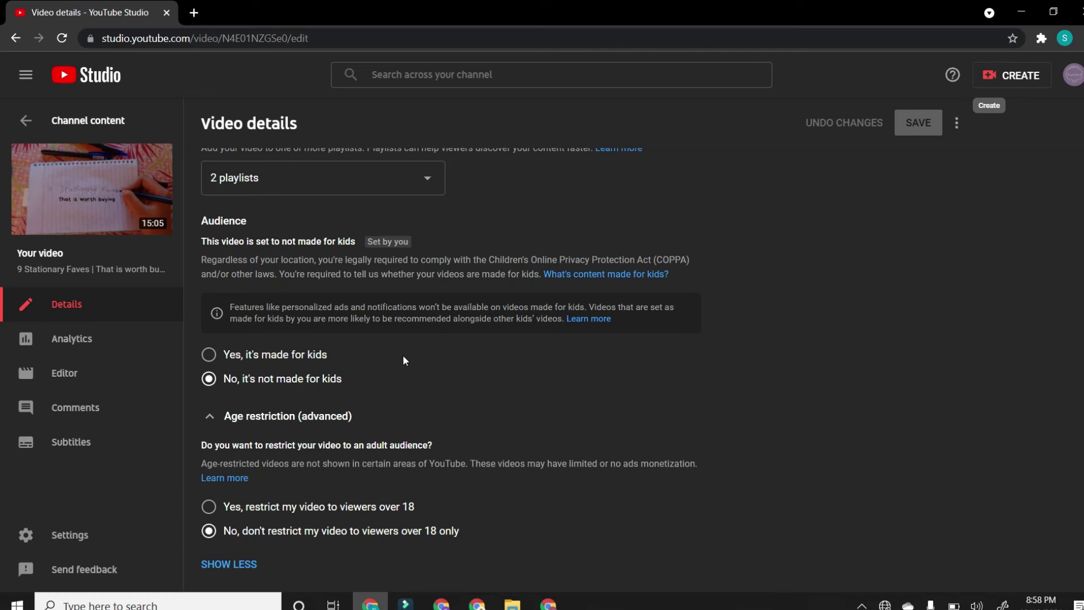
scroll(404, 360, up, 8)
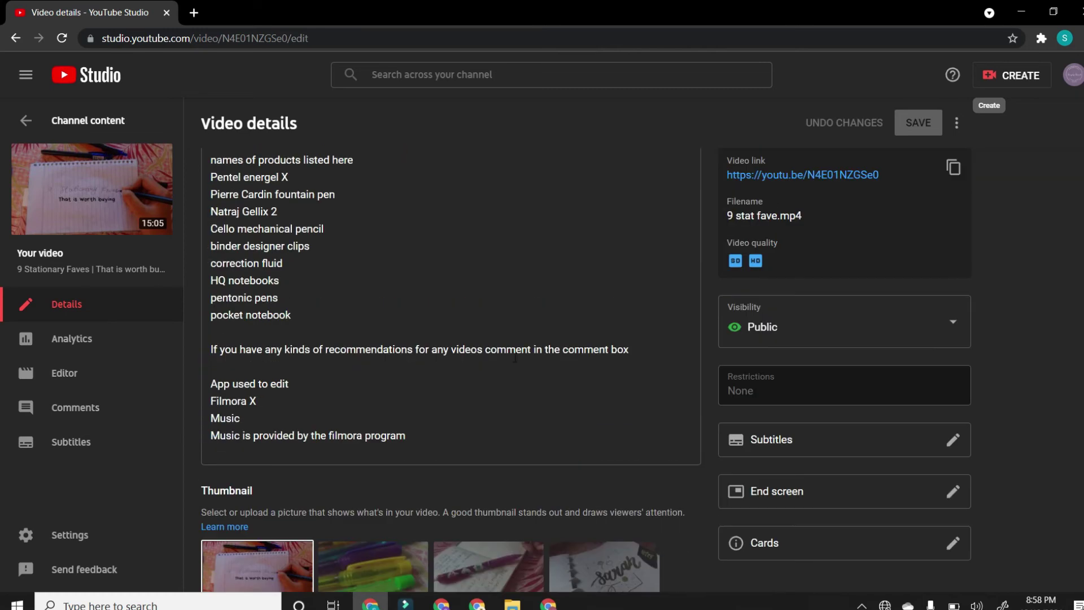
scroll(367, 266, up, 3)
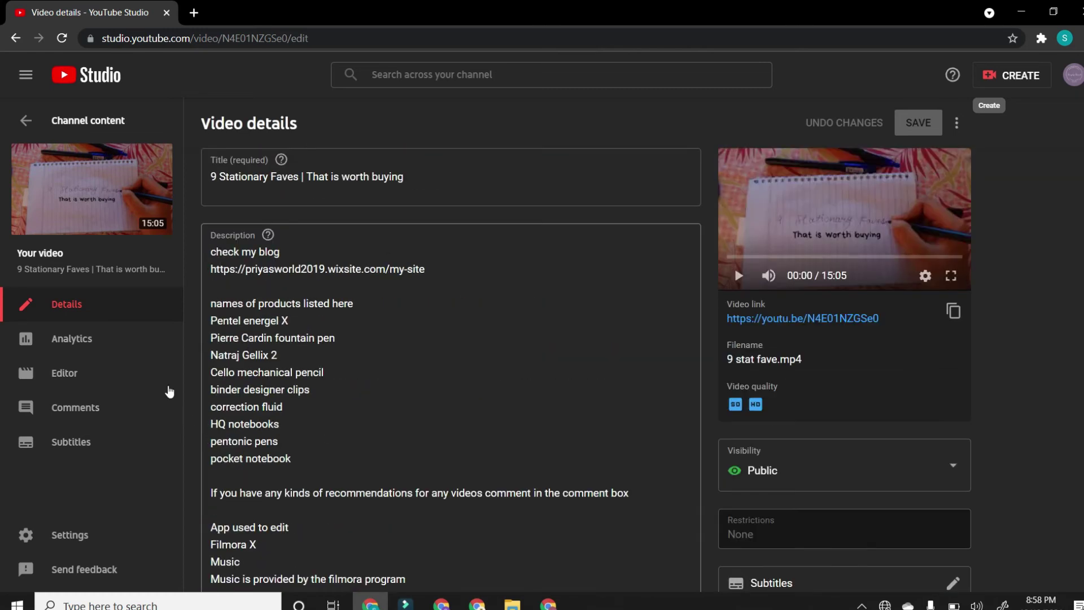
click(117, 353)
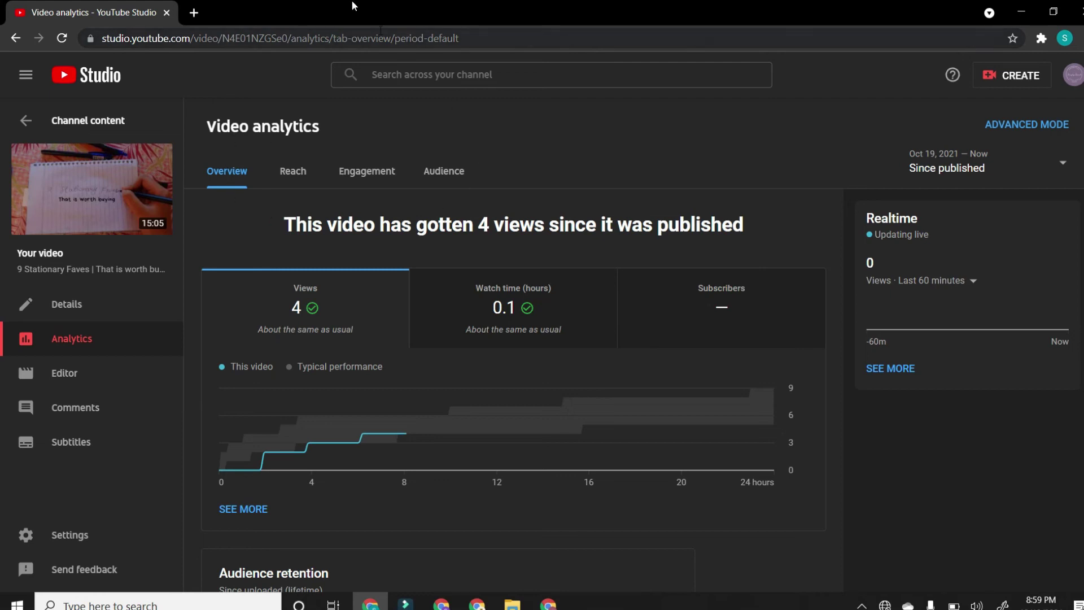
Step: Return to the watch page and go to your channel from the account menu
key(alt+Left)
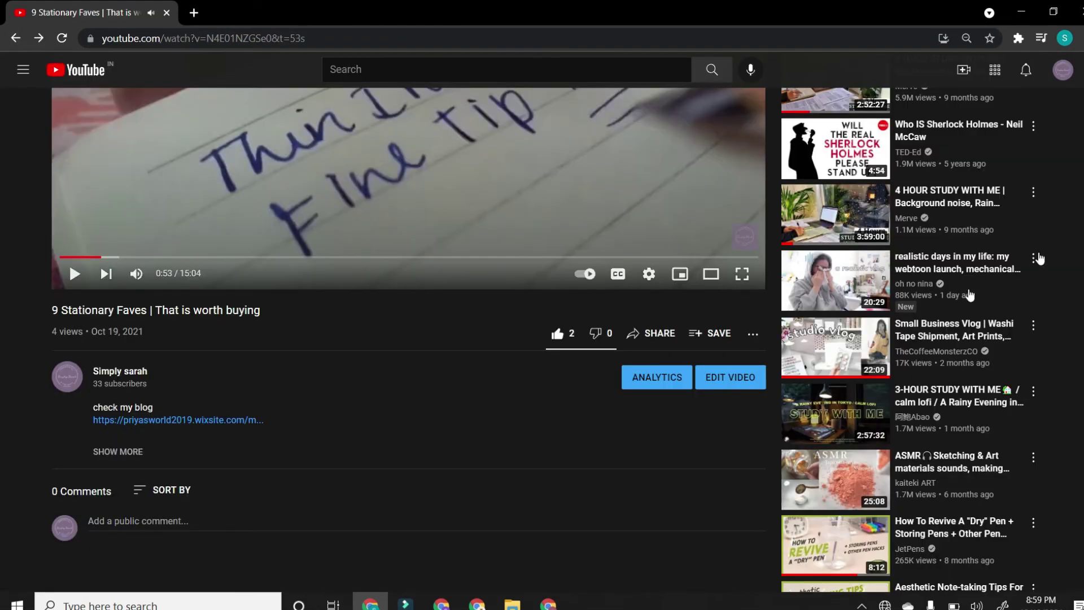
click(1067, 74)
click(1028, 150)
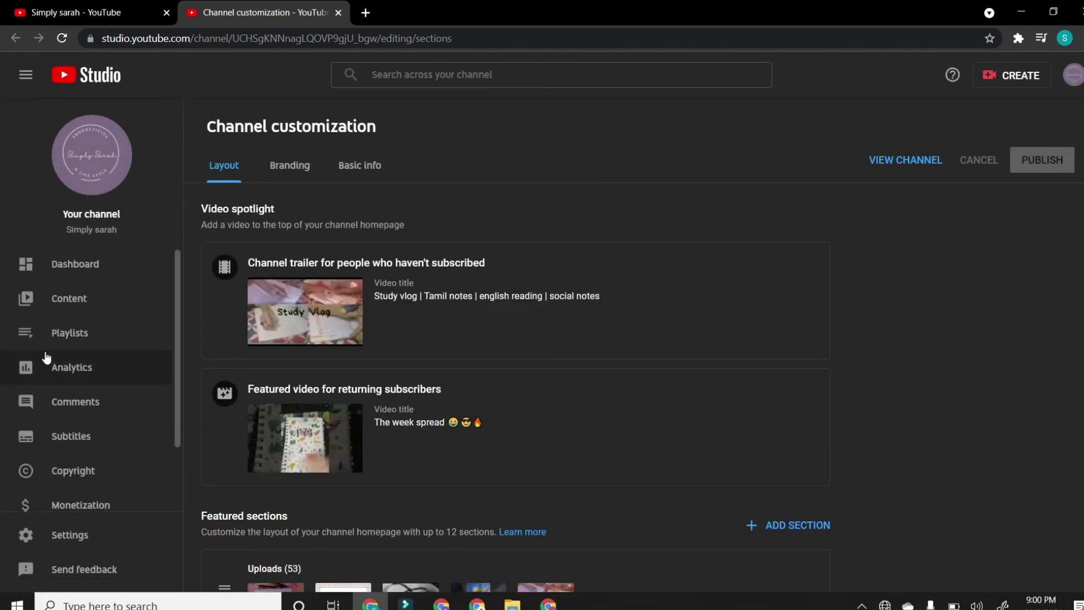
Step: Open Channel analytics to review the 28-day totals (838 views, 4.1 watch hours, +1 subscriber) and top videos
click(47, 364)
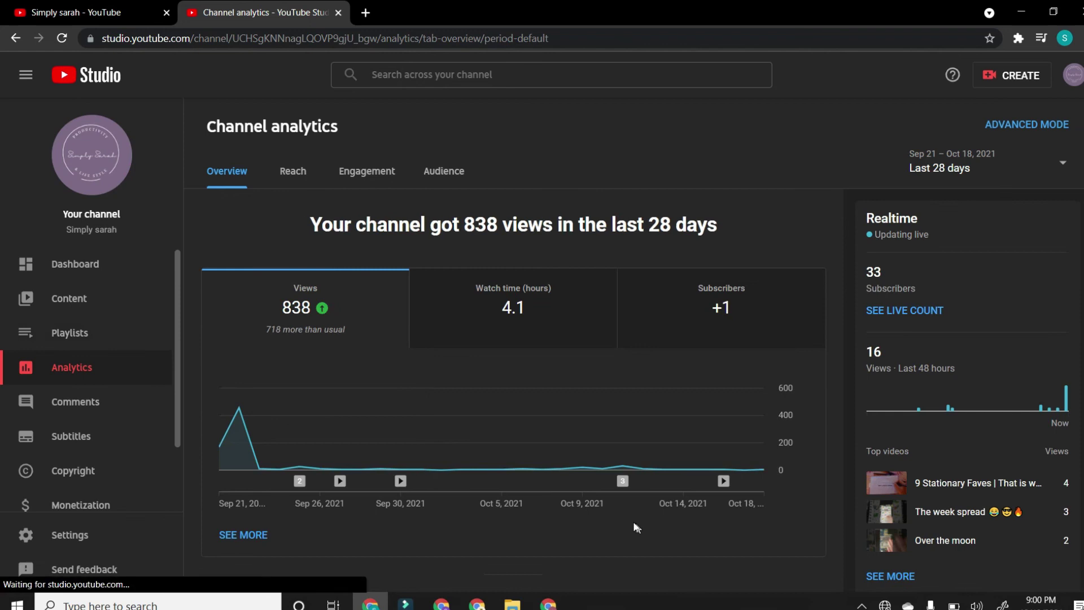
mouse_move(203, 468)
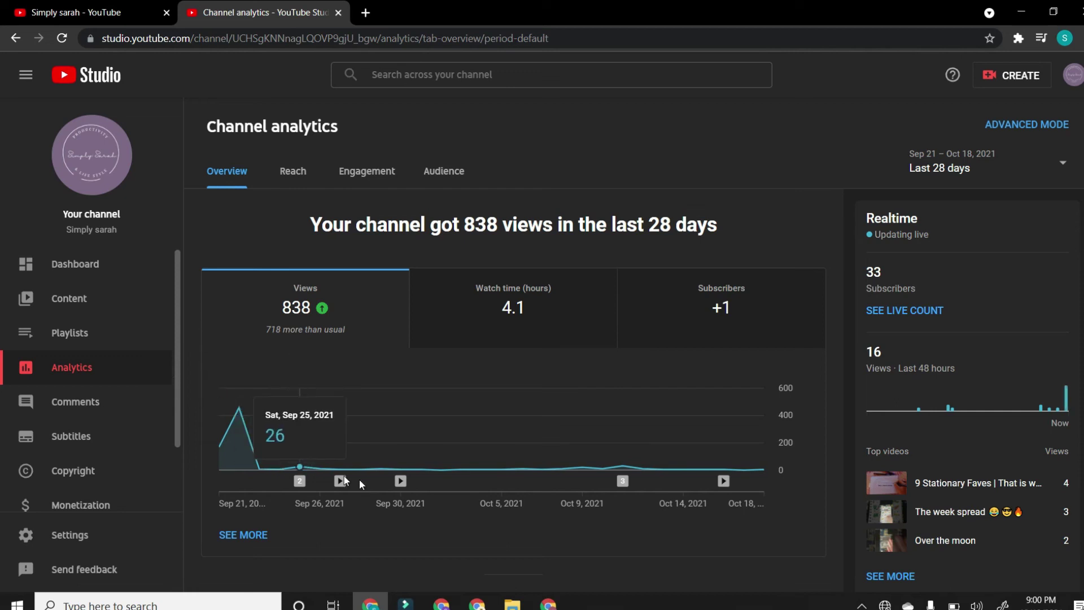
mouse_move(427, 490)
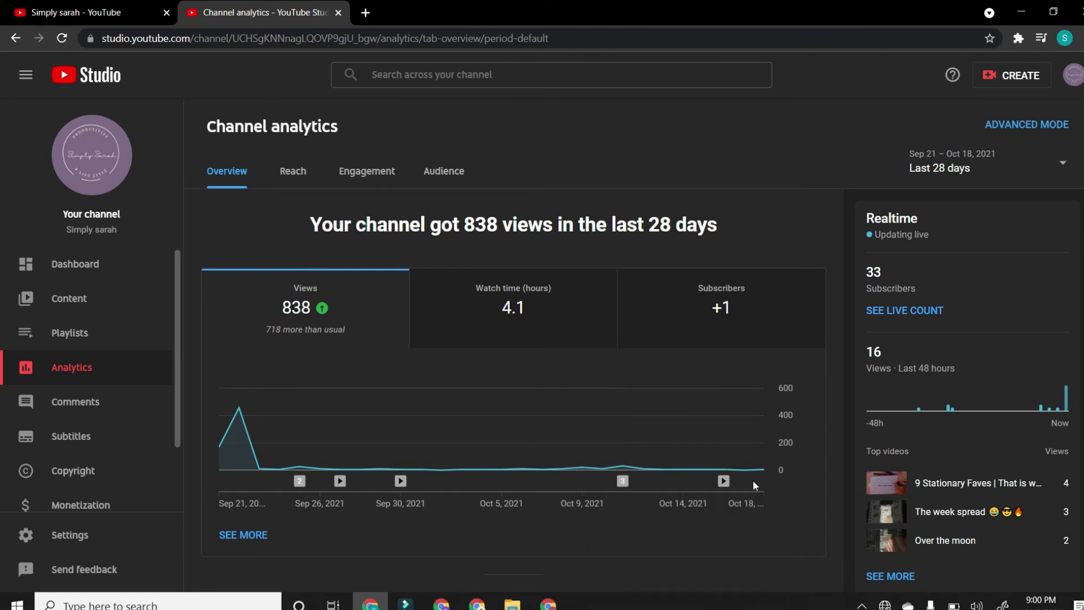
mouse_move(722, 359)
mouse_move(727, 319)
mouse_move(245, 394)
Step: Scroll back to the top of the analytics page and close the Channel analytics tab
scroll(626, 265, down, 15)
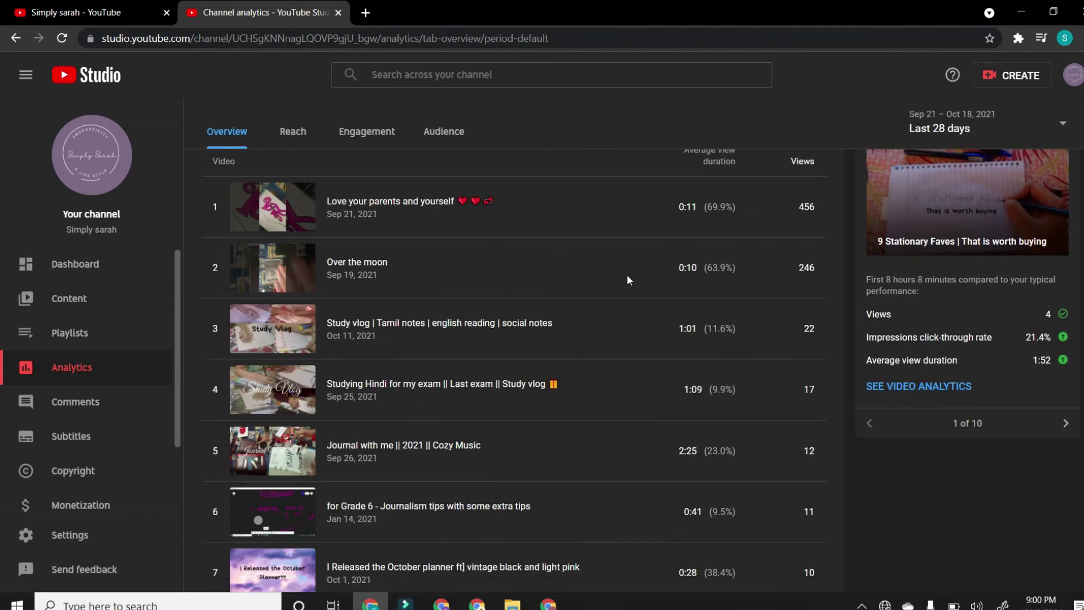
scroll(627, 280, up, 10)
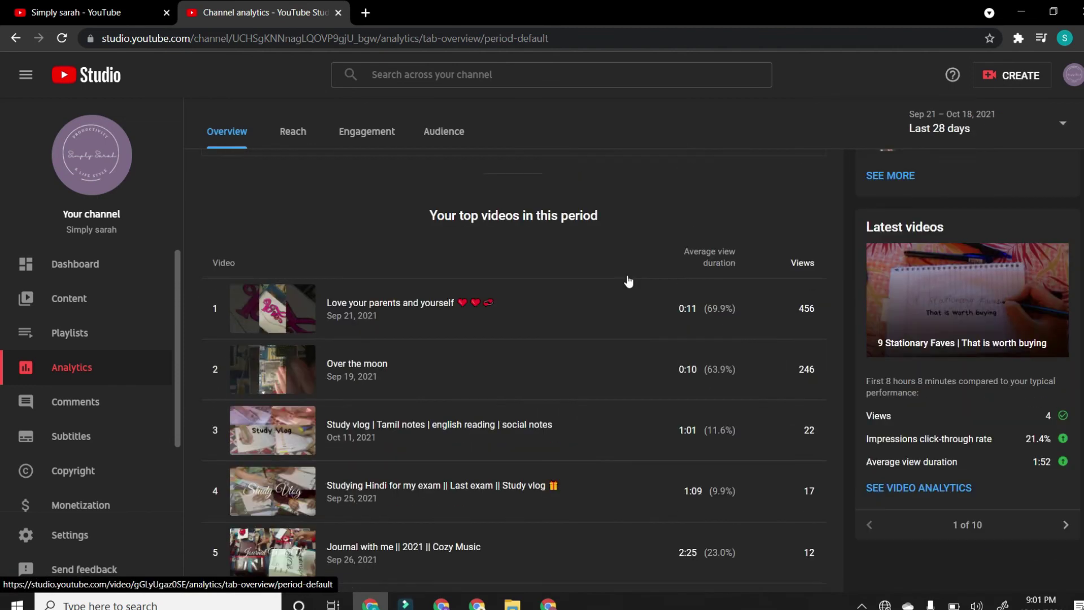
scroll(590, 323, up, 3)
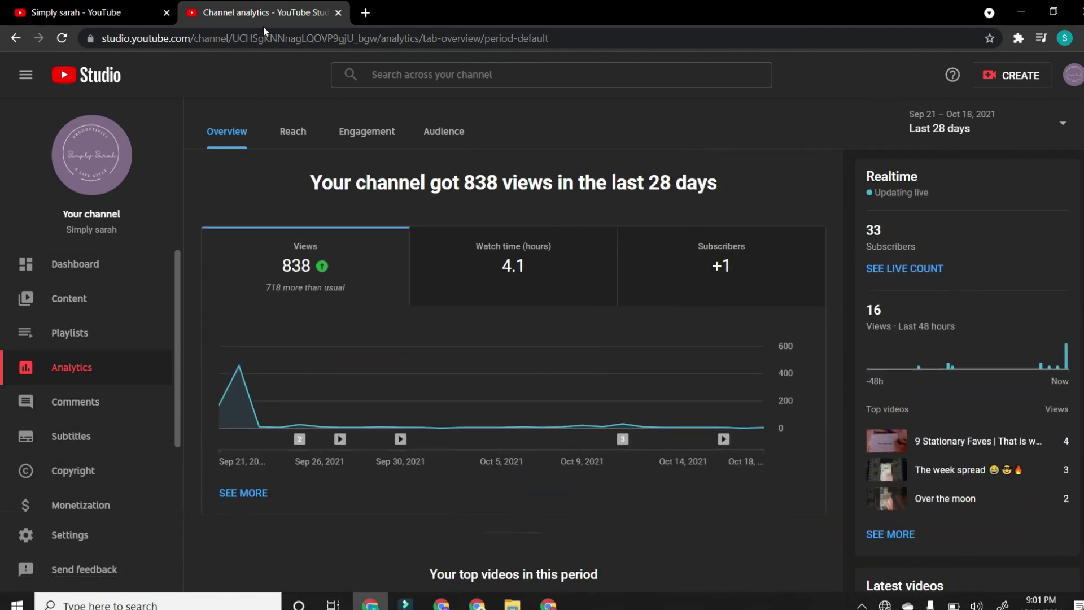
middle_click(248, 7)
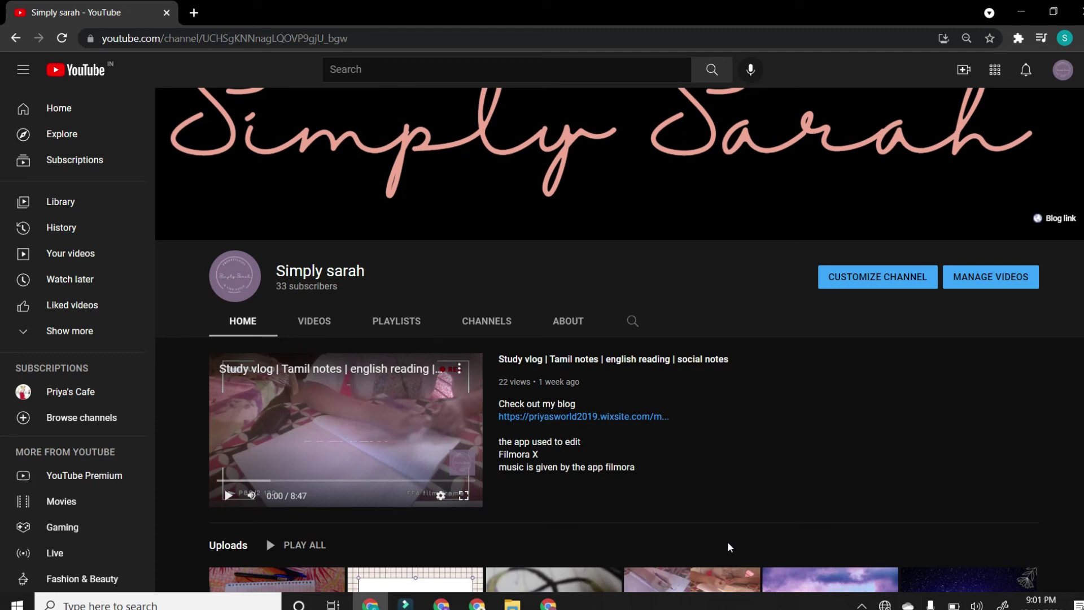
scroll(1008, 373, down, 2)
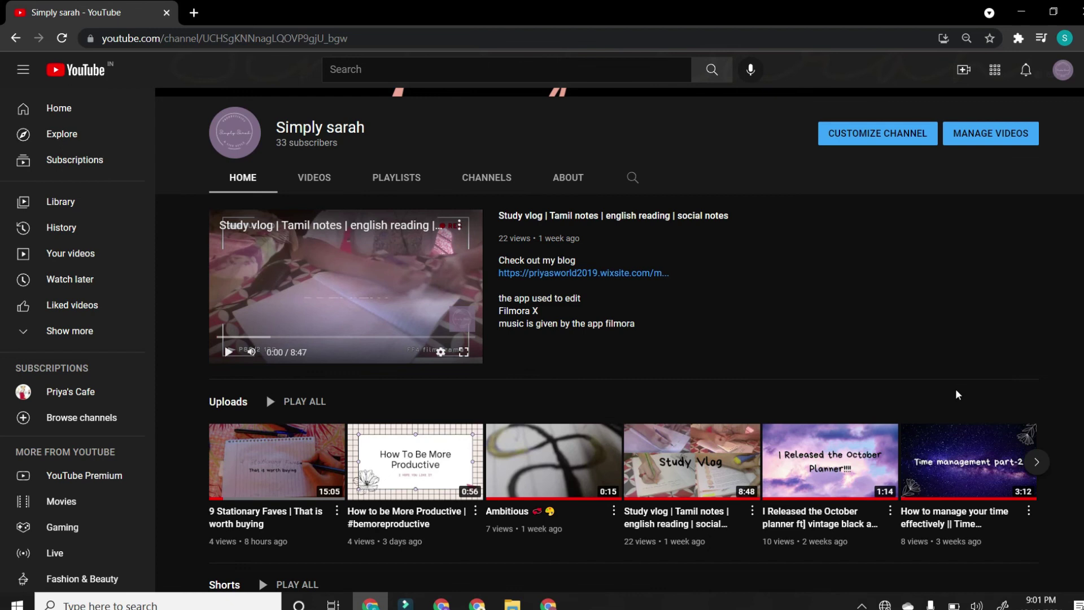
scroll(958, 395, up, 2)
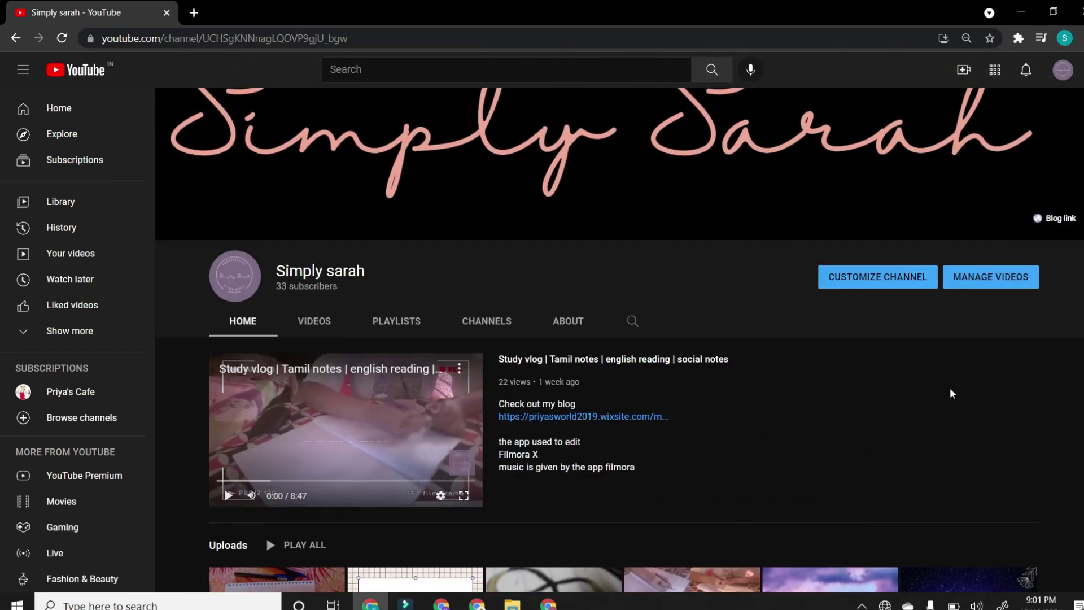
scroll(948, 394, down, 4)
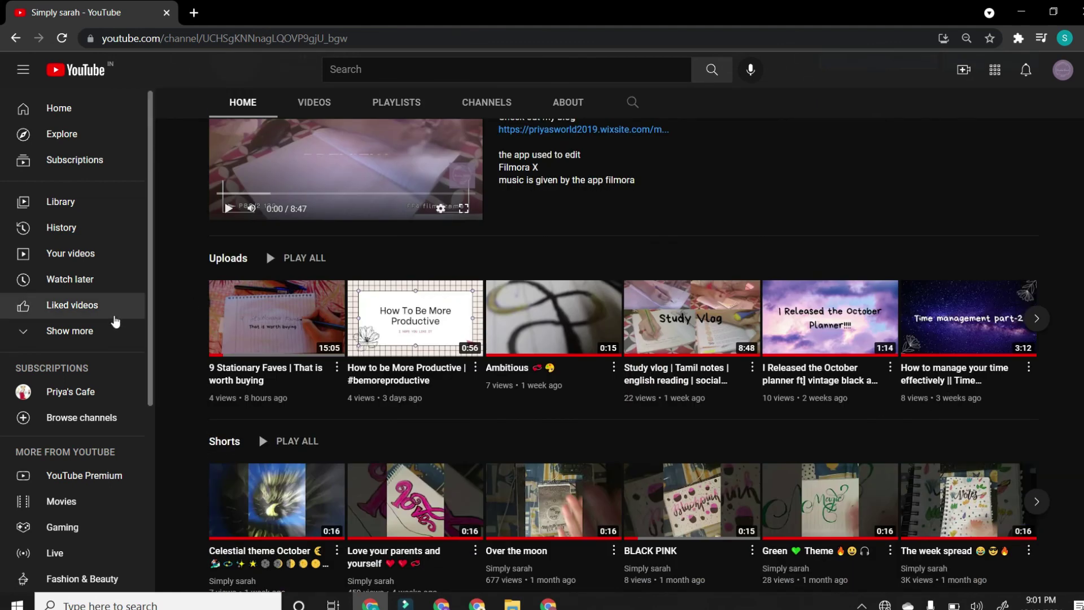
mouse_move(390, 348)
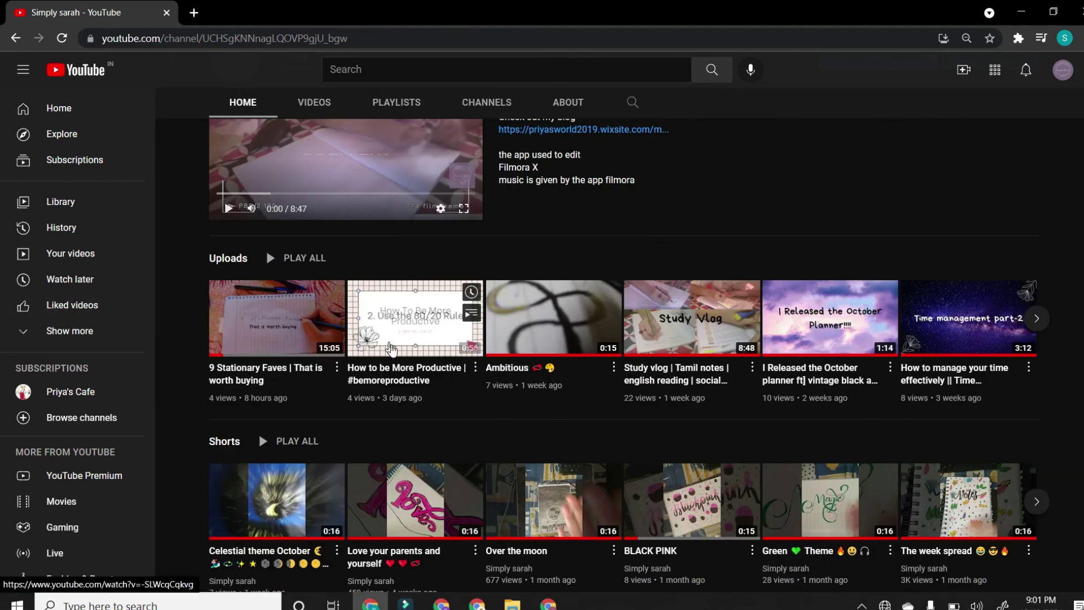
scroll(641, 399, up, 4)
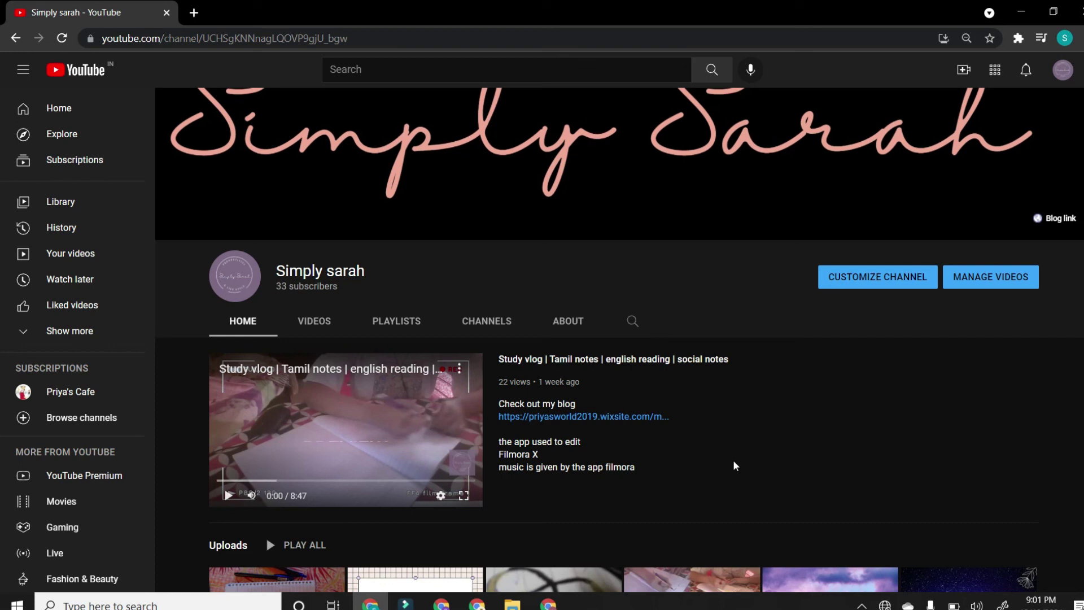
scroll(723, 468, down, 2)
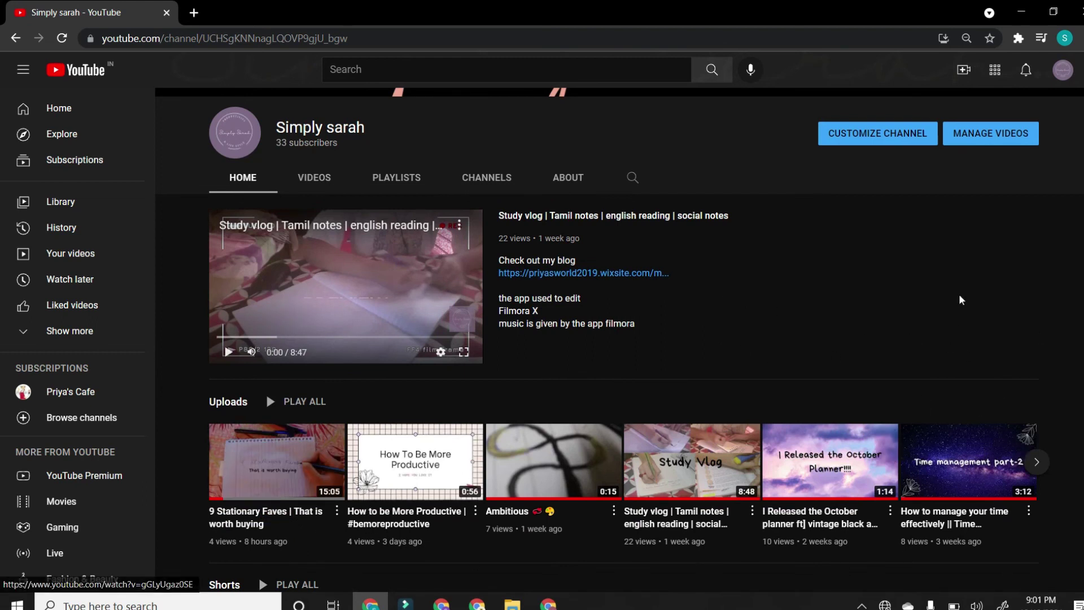
scroll(961, 299, up, 3)
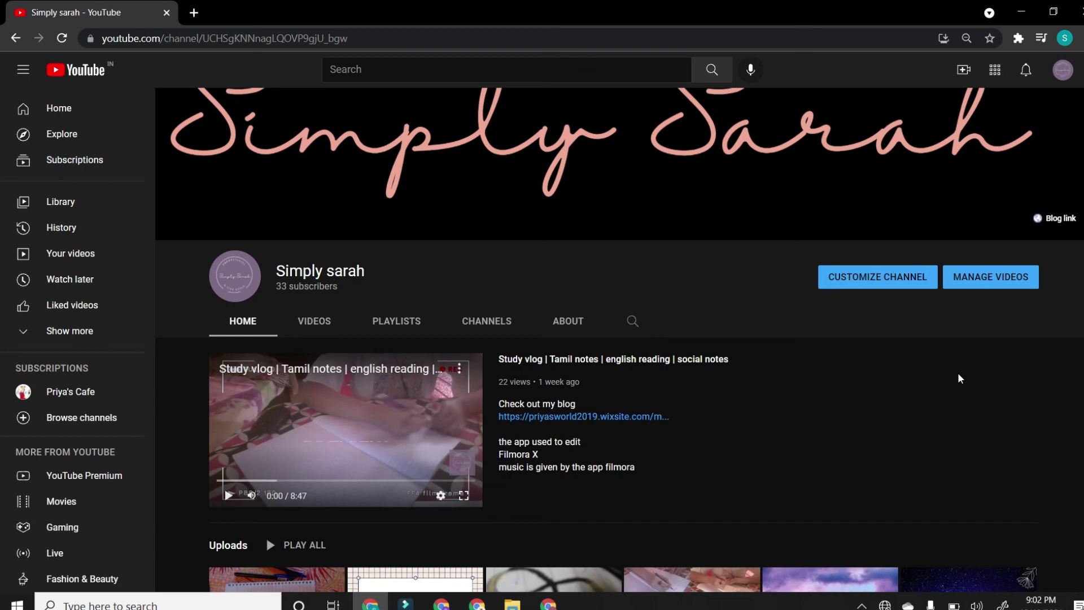
Step: Scroll down and back up the channel home page past the Study vlog trailer and uploads
scroll(960, 379, down, 5)
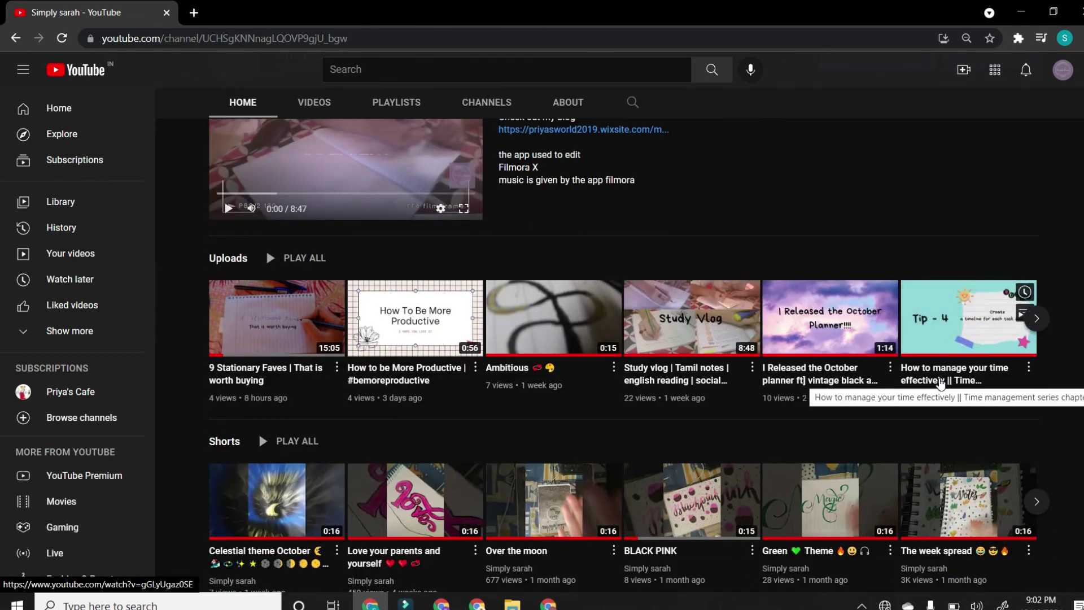
scroll(940, 384, up, 5)
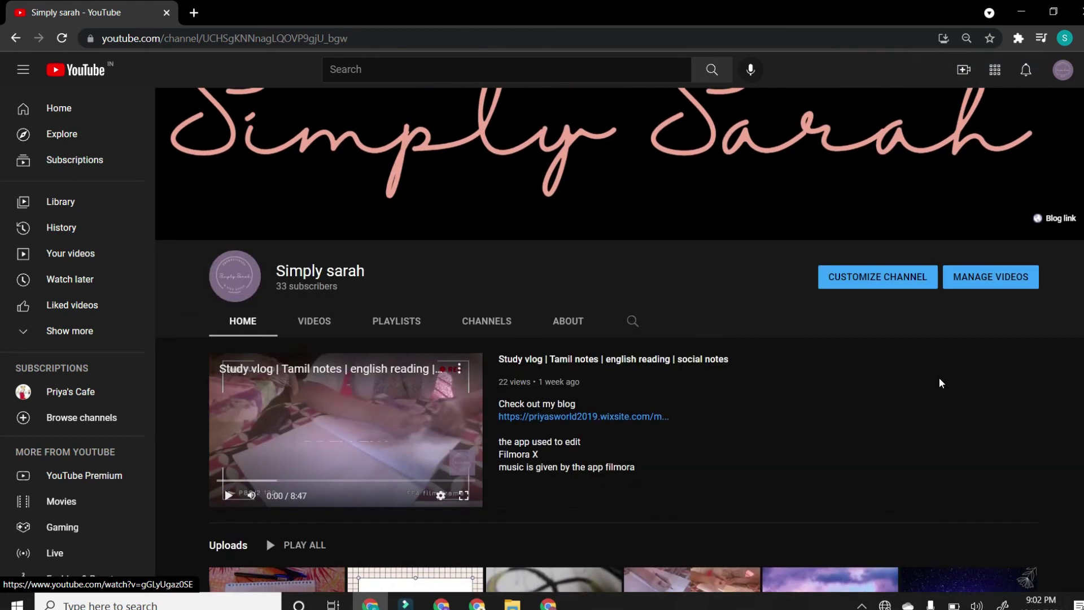